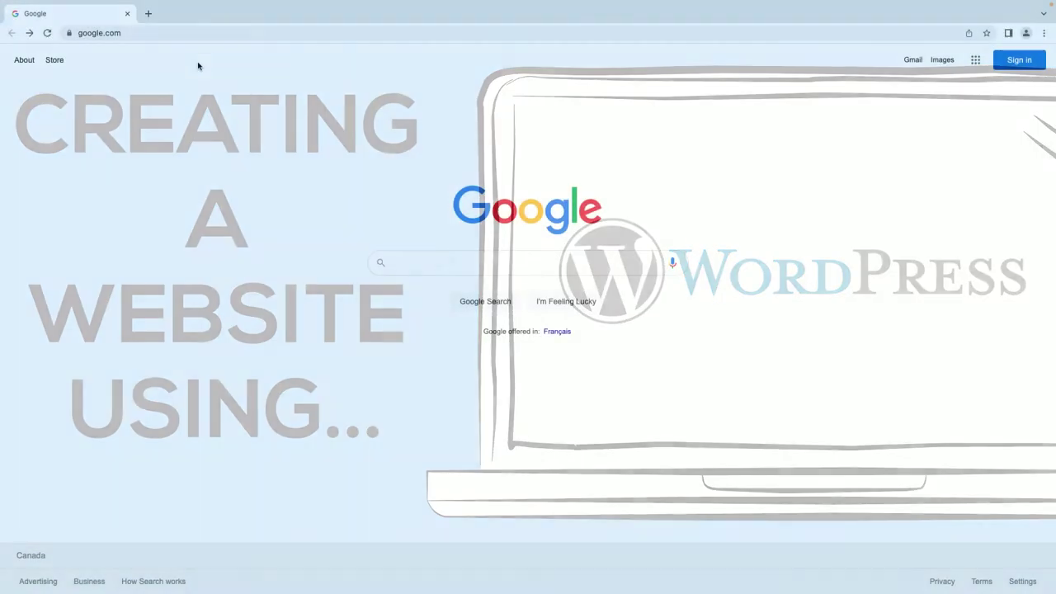
{"action": "left_click", "coordinate": [186, 32]}
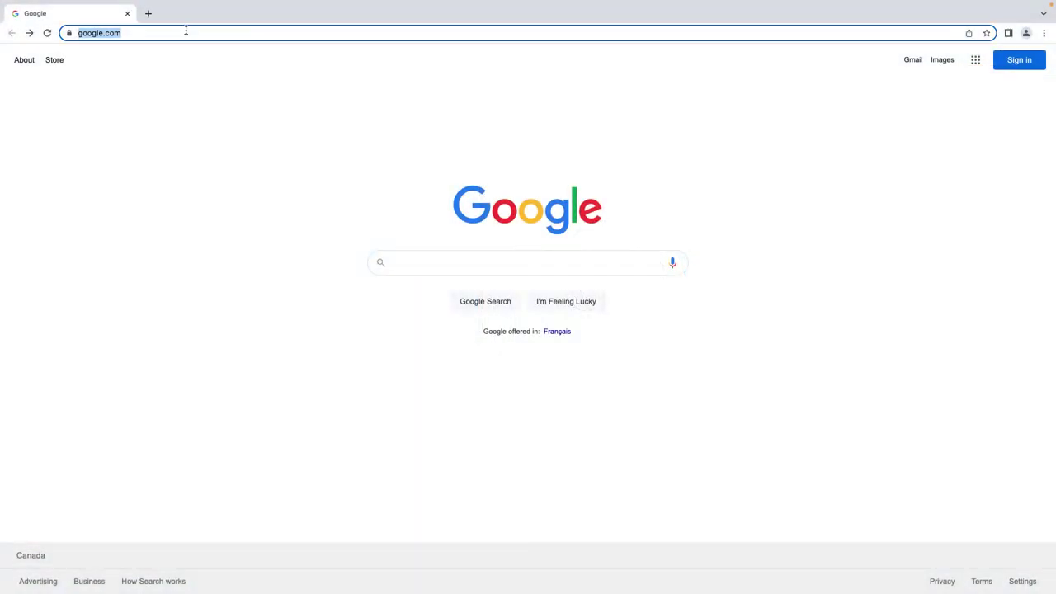
{"action": "type", "text": "www.w"}
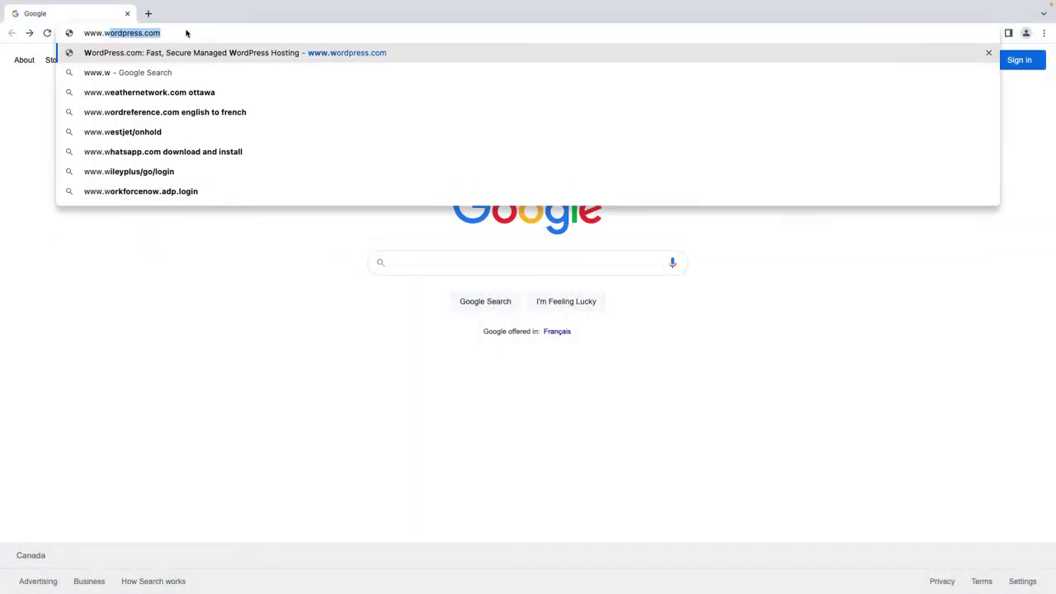
{"action": "type", "text": "ordpress.com"}
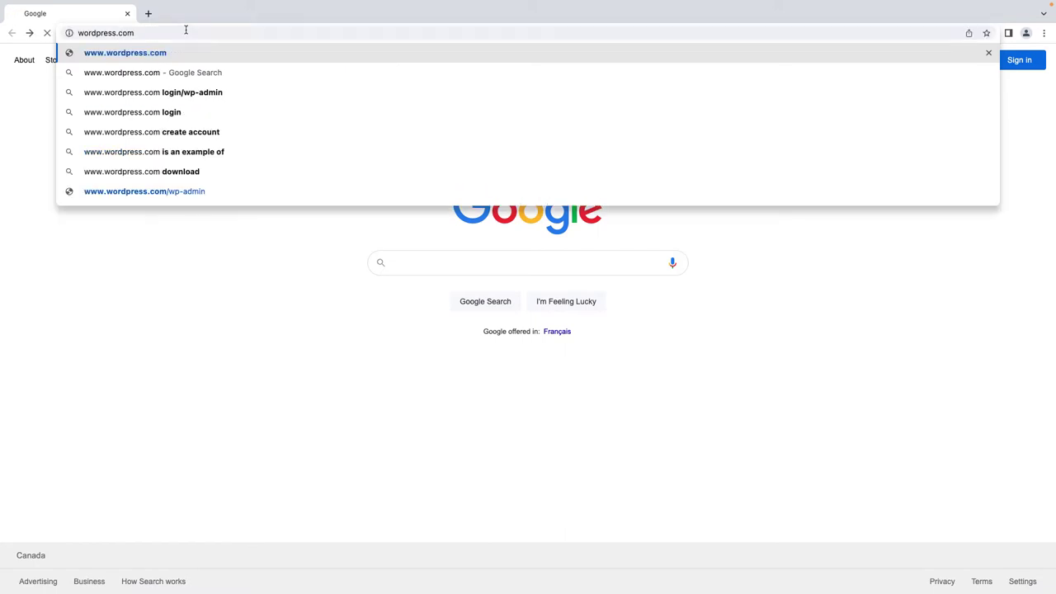
{"action": "key", "text": "Return"}
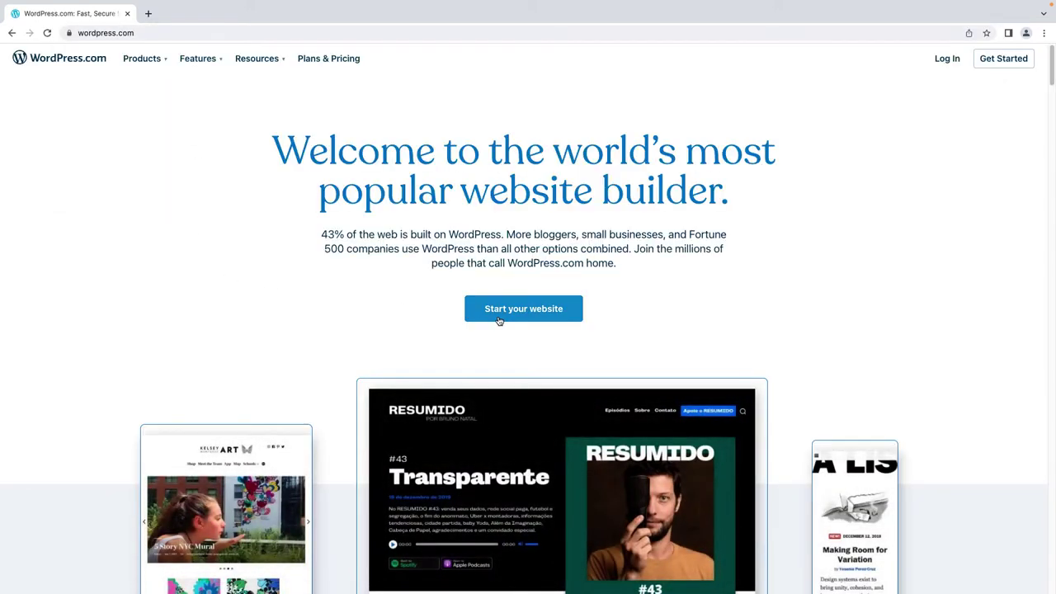
Start a new website and create an account with an email, a username and a password
{"action": "left_click", "coordinate": [499, 319]}
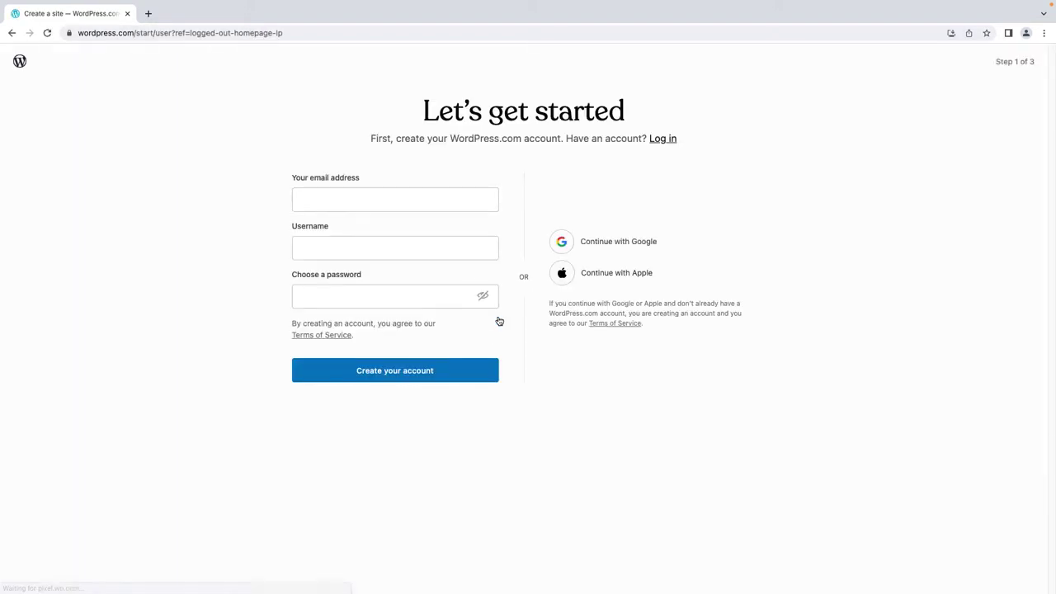
{"action": "type", "text": "example@"}
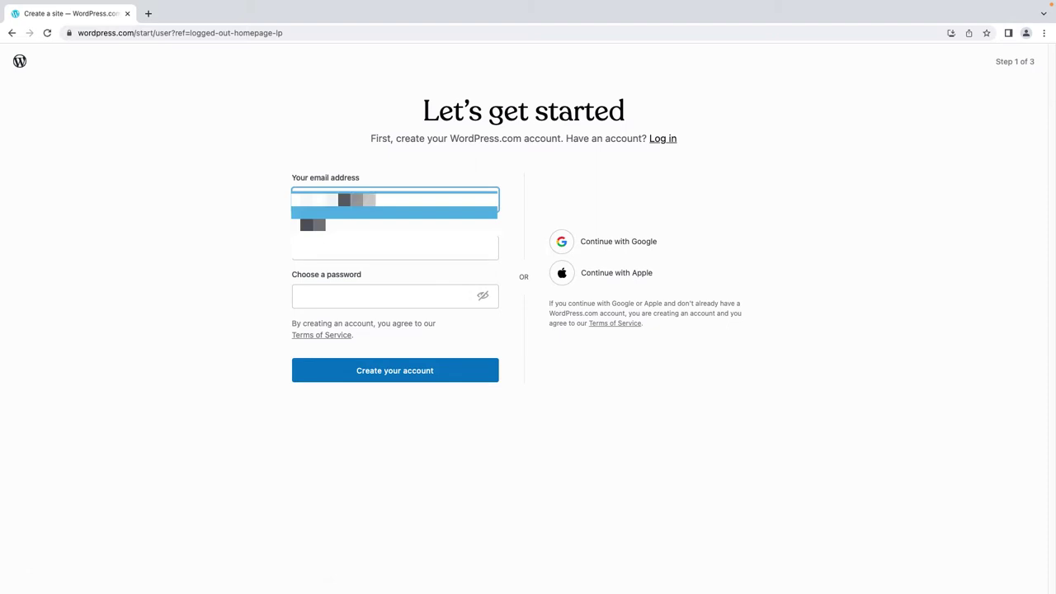
{"action": "type", "text": "gmail.com"}
{"action": "key", "text": "Return"}
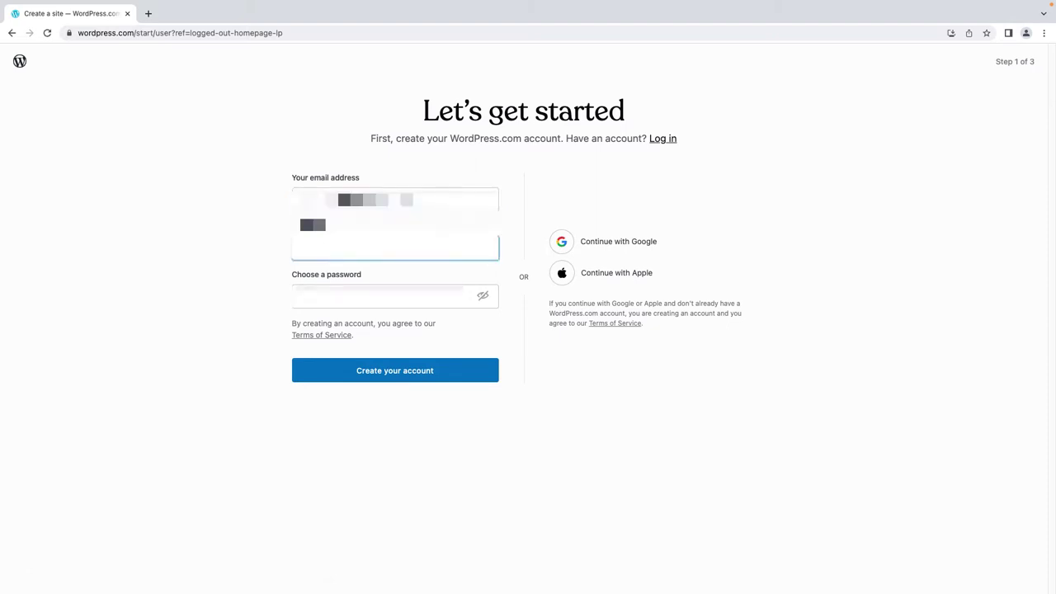
{"action": "type", "text": "a"}
{"action": "key", "text": "Tab"}
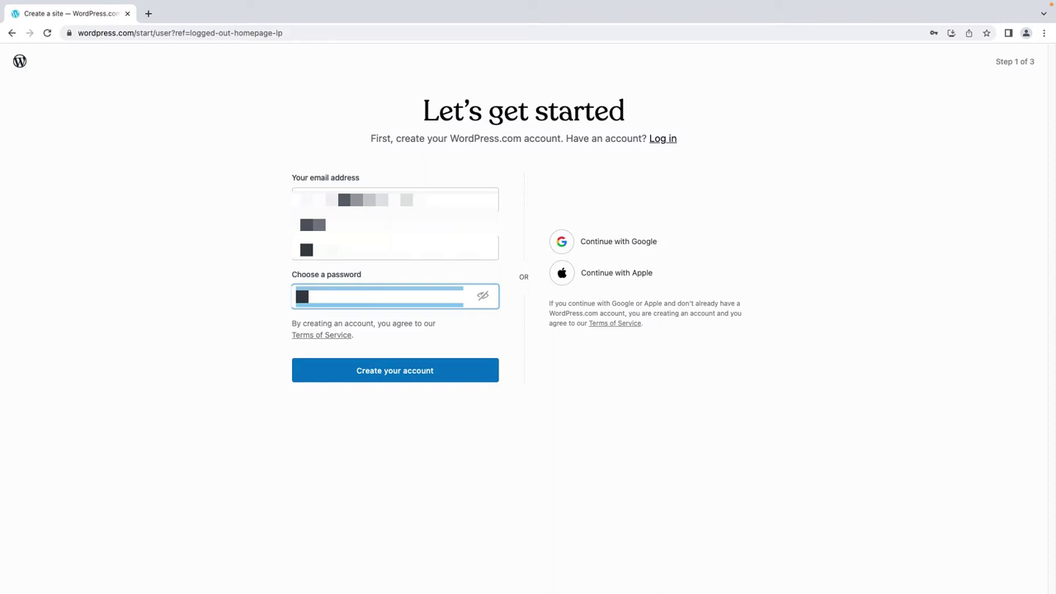
{"action": "type", "text": "pass"}
{"action": "left_click", "coordinate": [427, 373]}
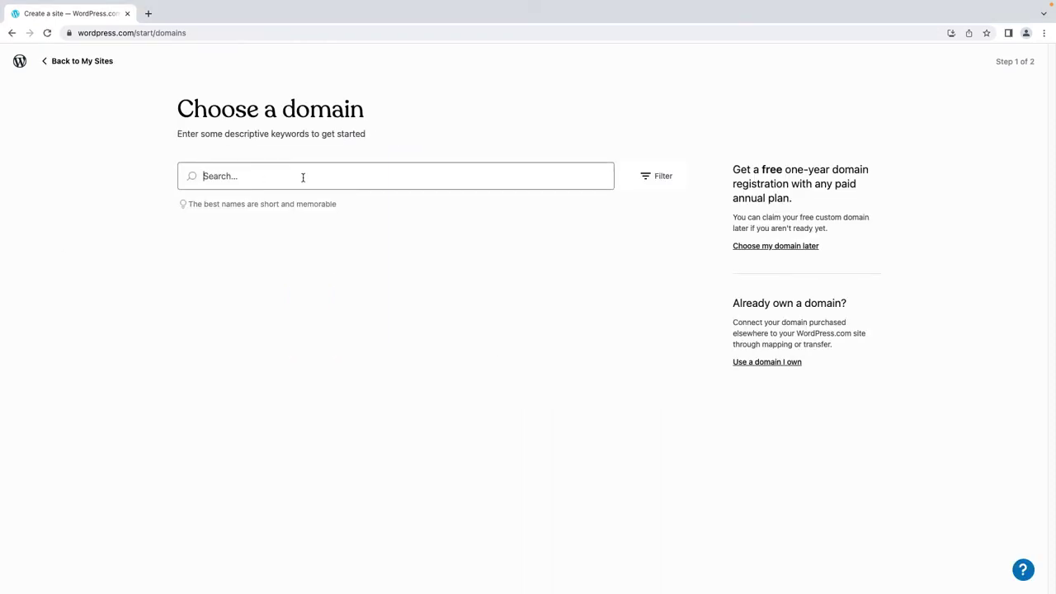
Search domains for mywebsite and take the free mywebsite734094760.wordpress.com address
{"action": "type", "text": "mywebsut"}
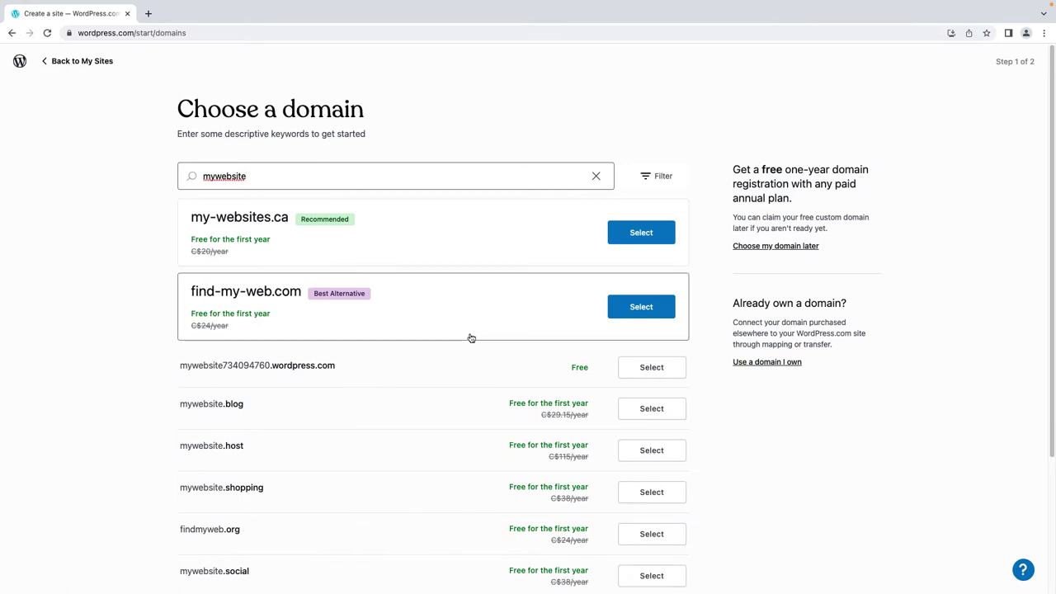
{"action": "scroll", "coordinate": [665, 376], "scroll_direction": "down", "scroll_amount": 1}
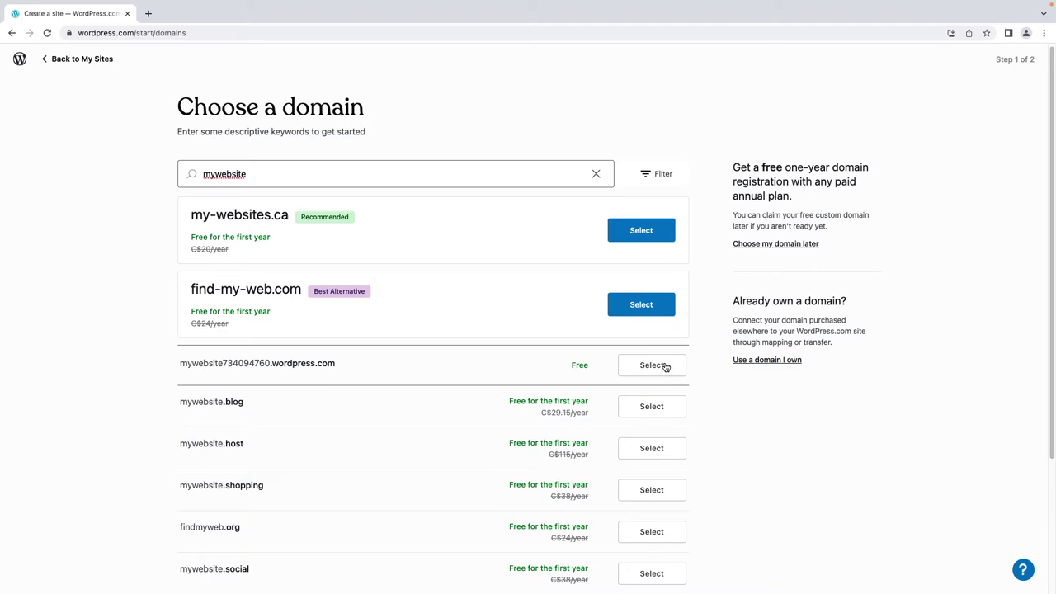
{"action": "left_click", "coordinate": [665, 367]}
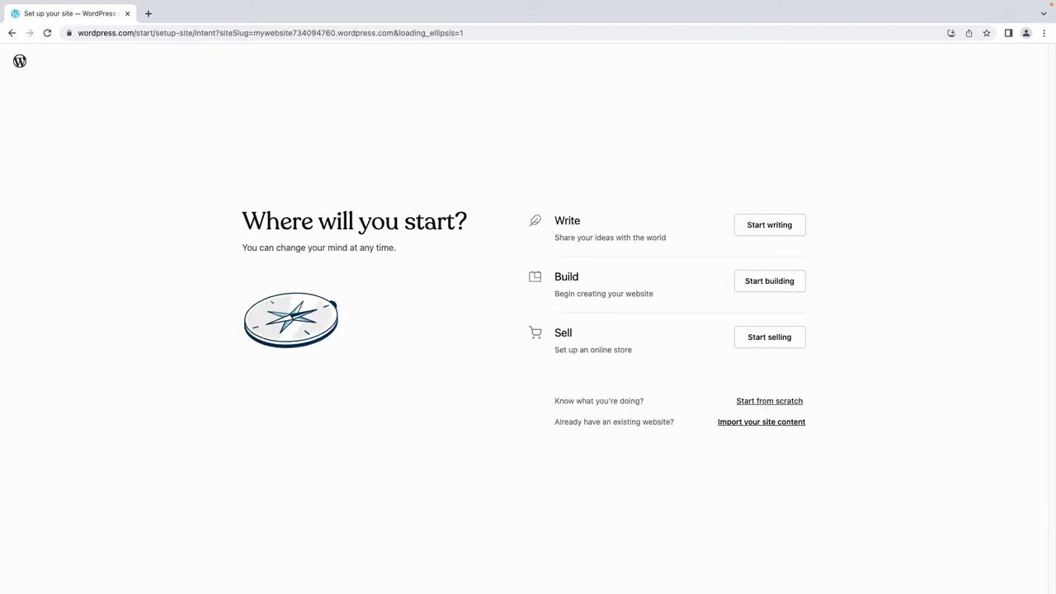
Choose Start from scratch on the Where will you start? page
{"action": "left_click", "coordinate": [765, 403]}
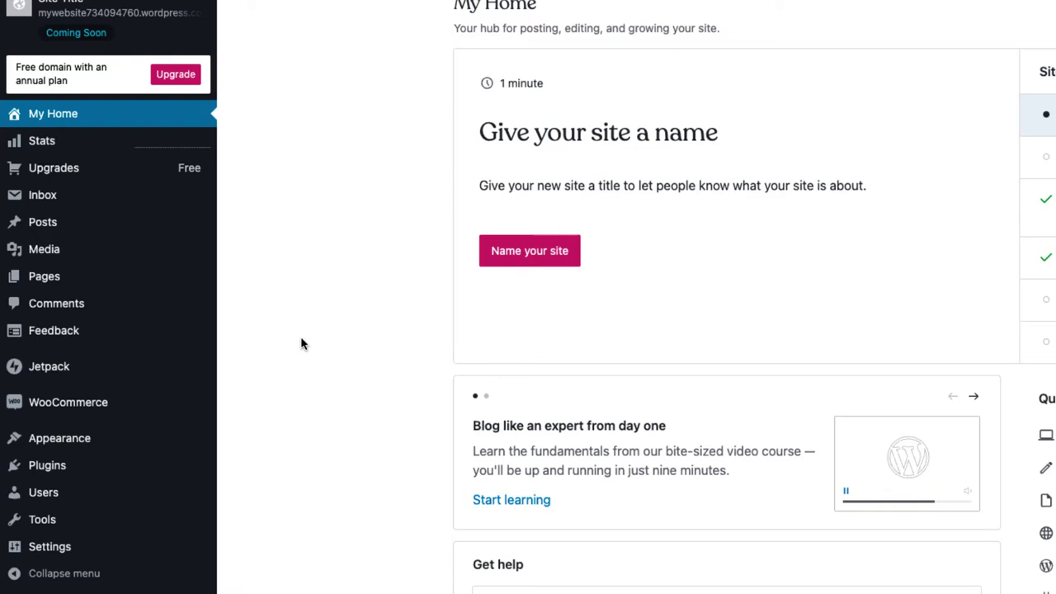
{"action": "mouse_move", "coordinate": [152, 176]}
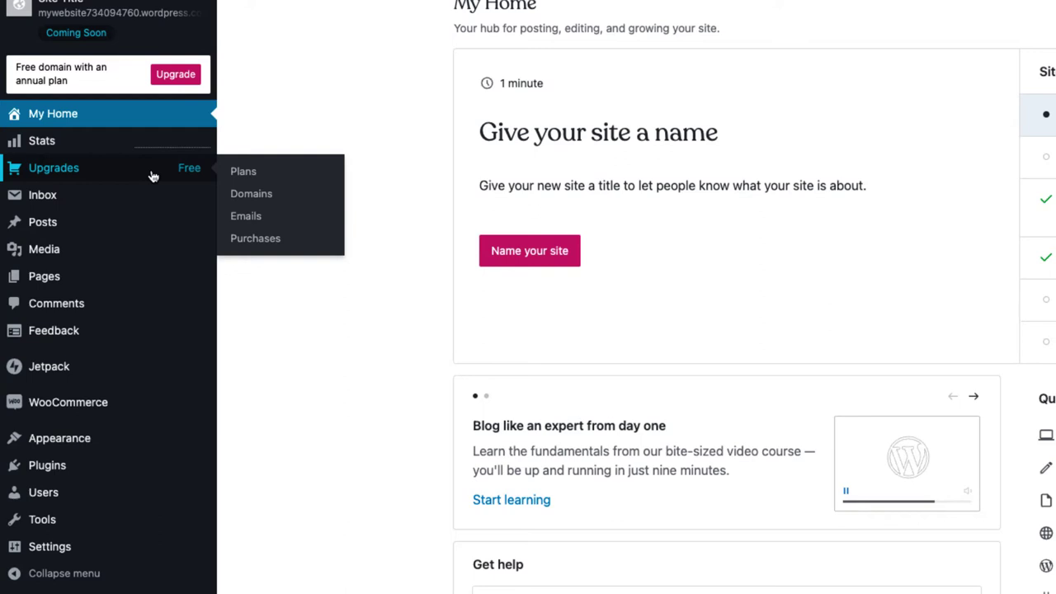
{"action": "mouse_move", "coordinate": [133, 280]}
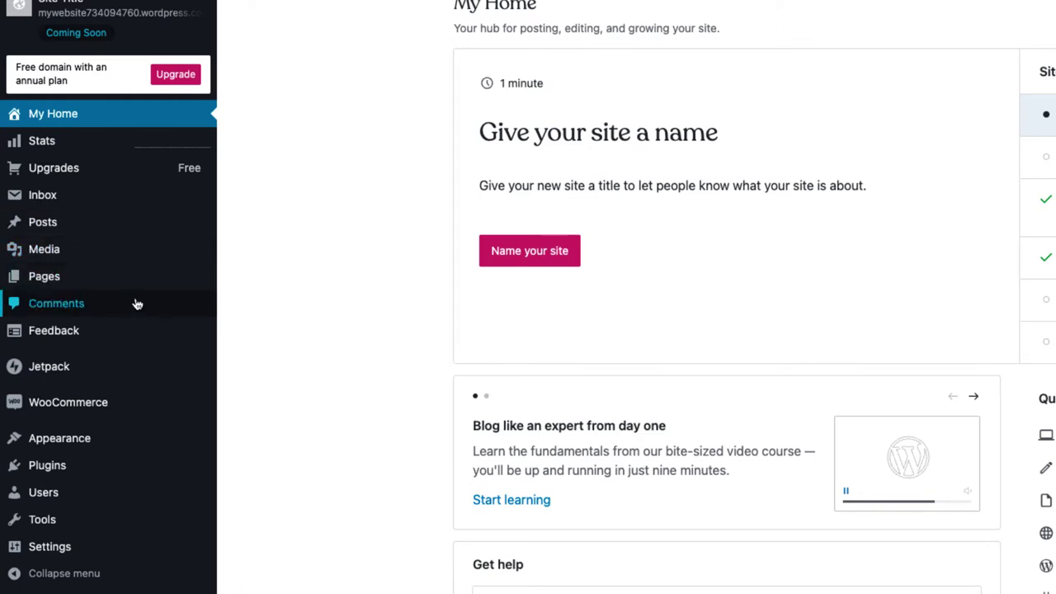
{"action": "mouse_move", "coordinate": [140, 336]}
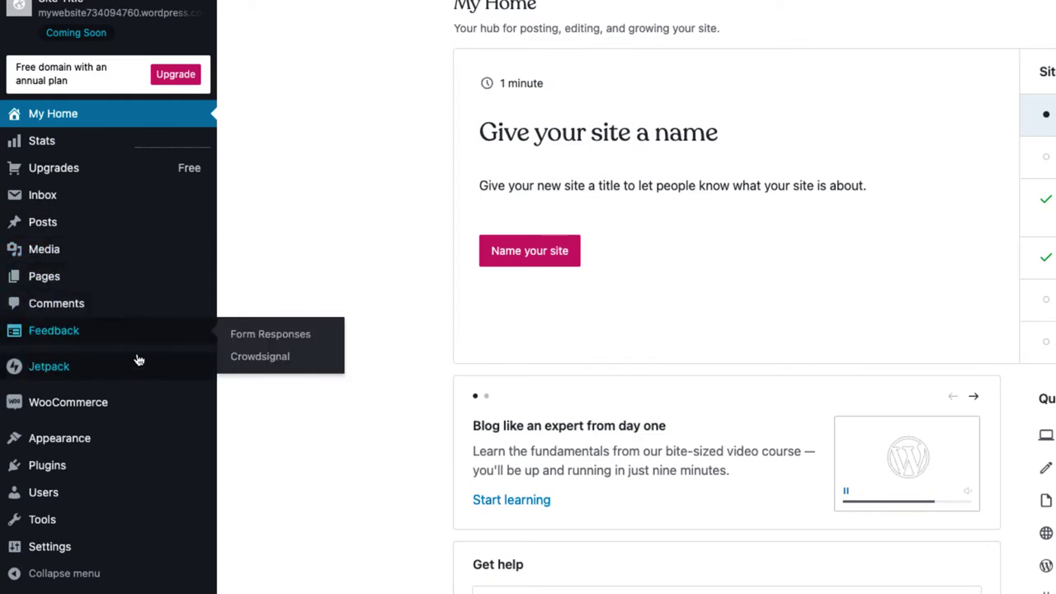
{"action": "mouse_move", "coordinate": [139, 377]}
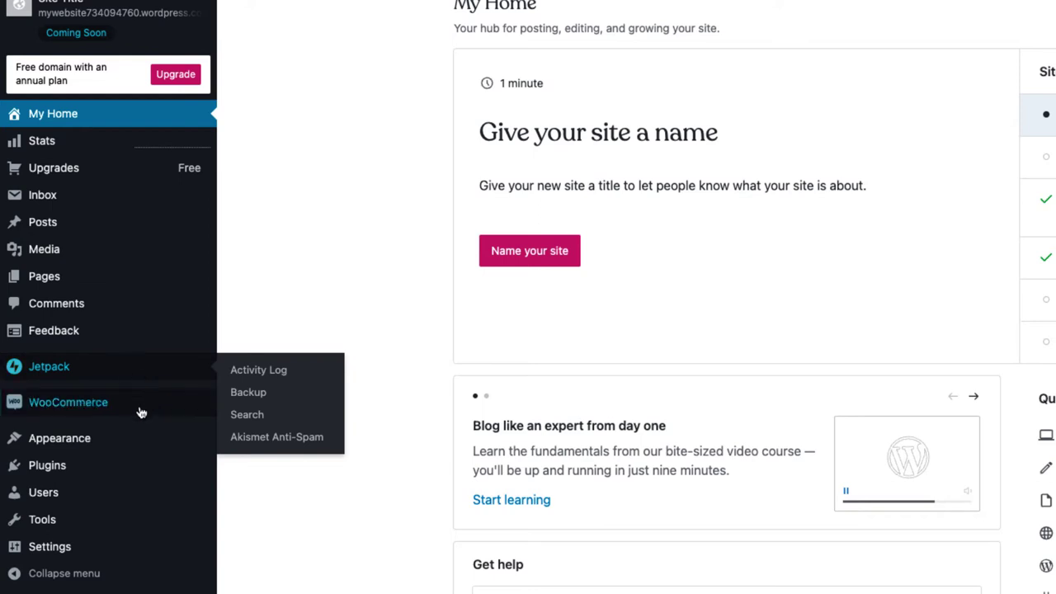
{"action": "mouse_move", "coordinate": [142, 444]}
{"action": "scroll", "coordinate": [142, 444], "scroll_direction": "down", "scroll_amount": 2}
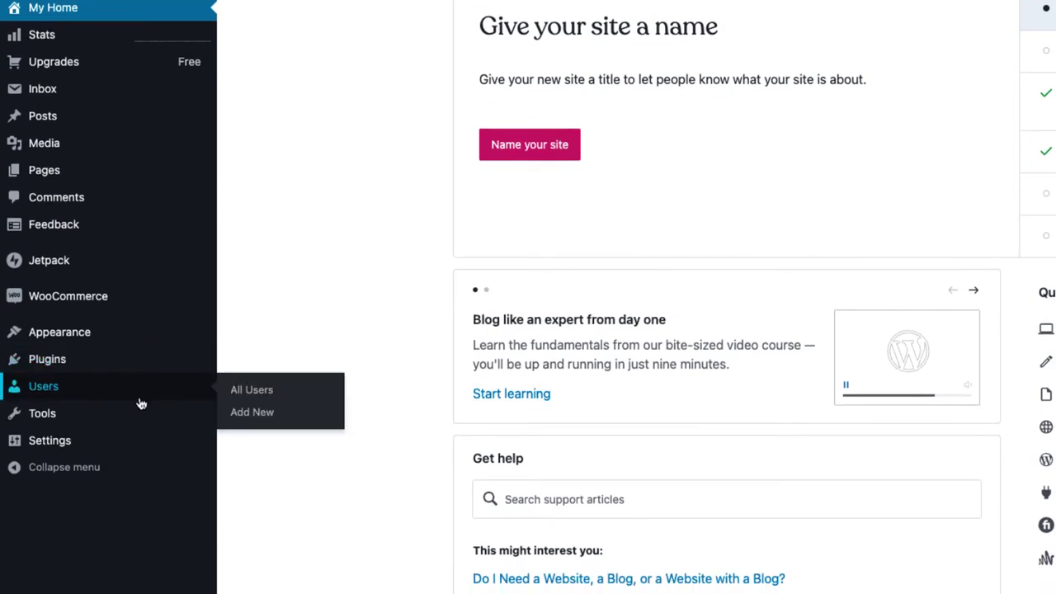
{"action": "mouse_move", "coordinate": [141, 424]}
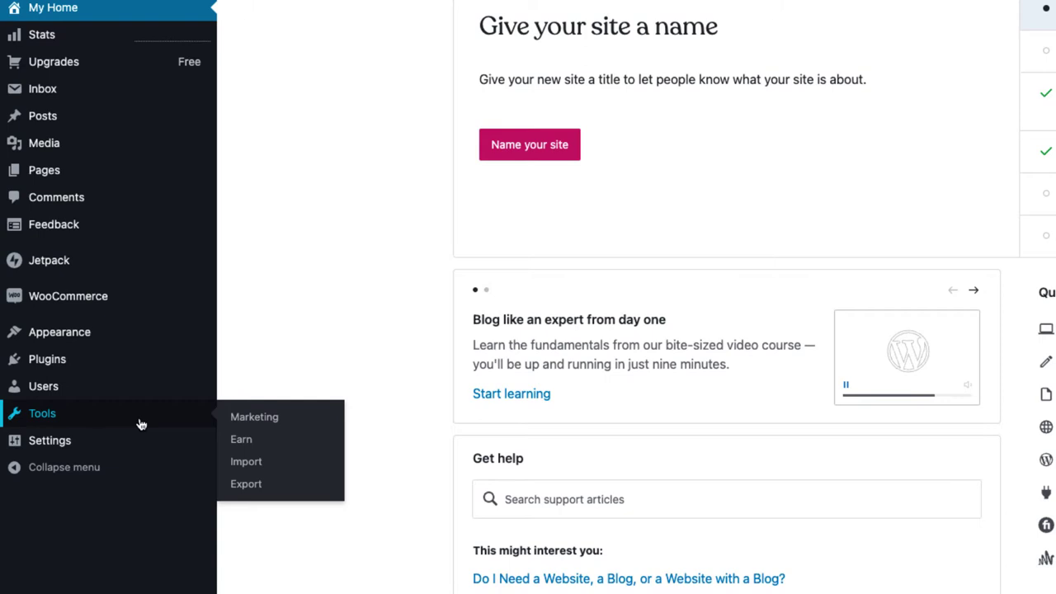
{"action": "mouse_move", "coordinate": [141, 447]}
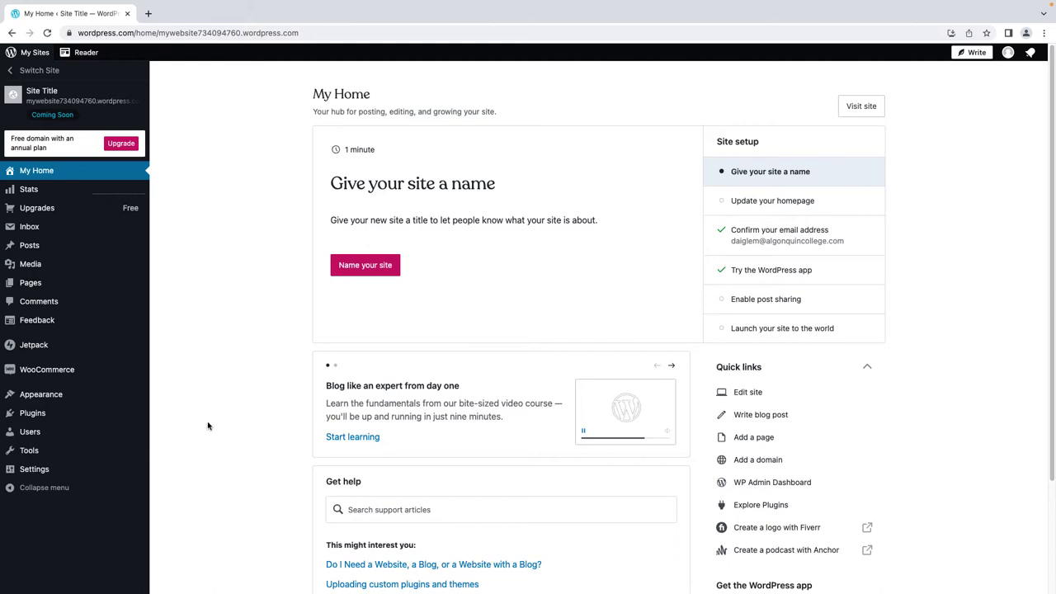
Browse the theme gallery to preview Marl, then go from the Site Editor to Dashboard
{"action": "mouse_move", "coordinate": [65, 398]}
{"action": "left_click", "coordinate": [169, 397]}
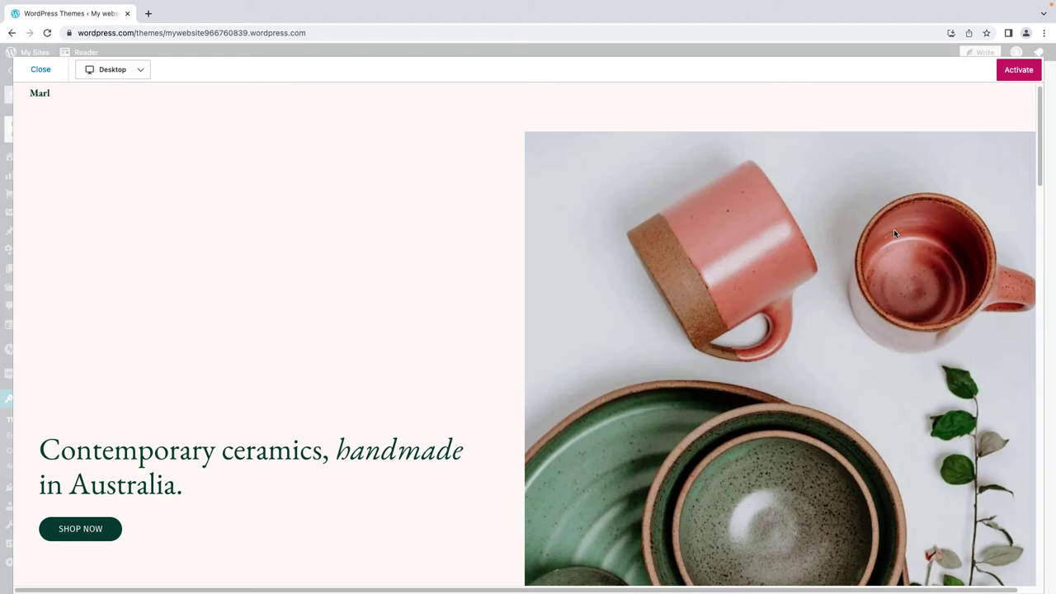
{"action": "scroll", "coordinate": [894, 234], "scroll_direction": "down", "scroll_amount": 5}
{"action": "scroll", "coordinate": [897, 234], "scroll_direction": "down", "scroll_amount": 3}
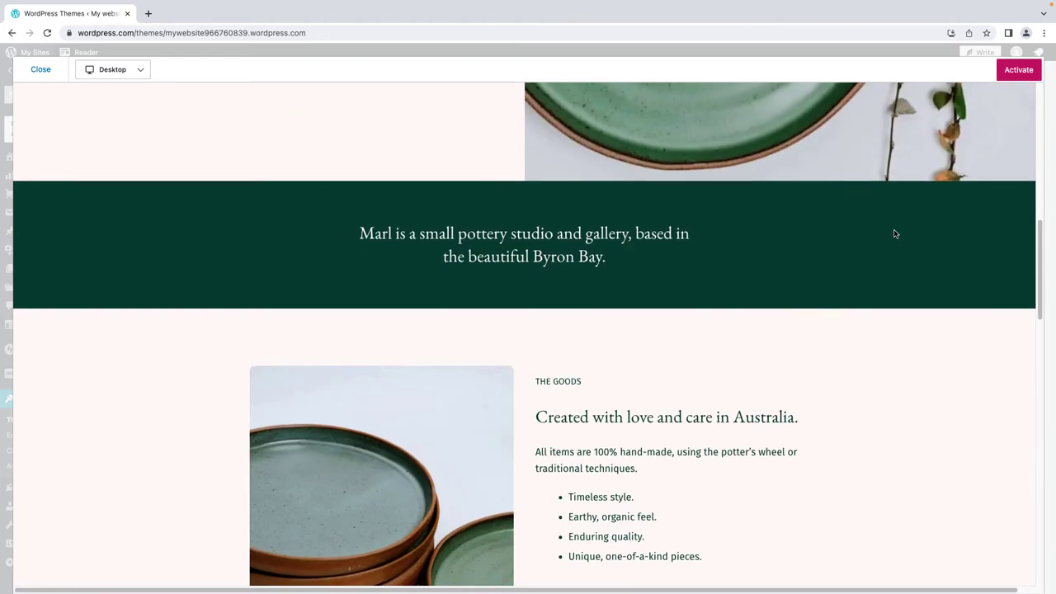
{"action": "scroll", "coordinate": [896, 234], "scroll_direction": "up", "scroll_amount": 8}
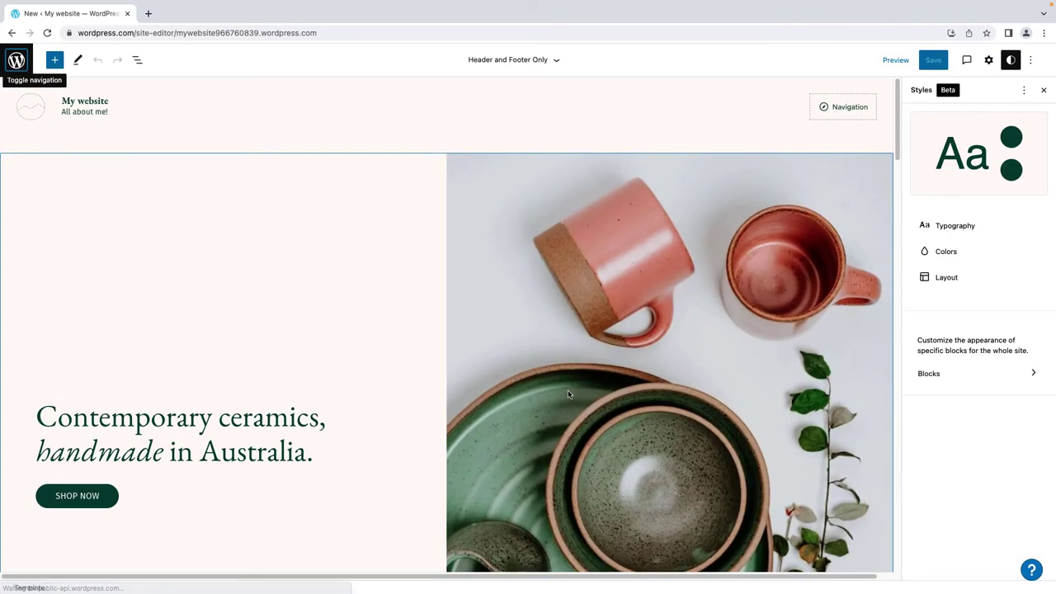
{"action": "left_click", "coordinate": [16, 59]}
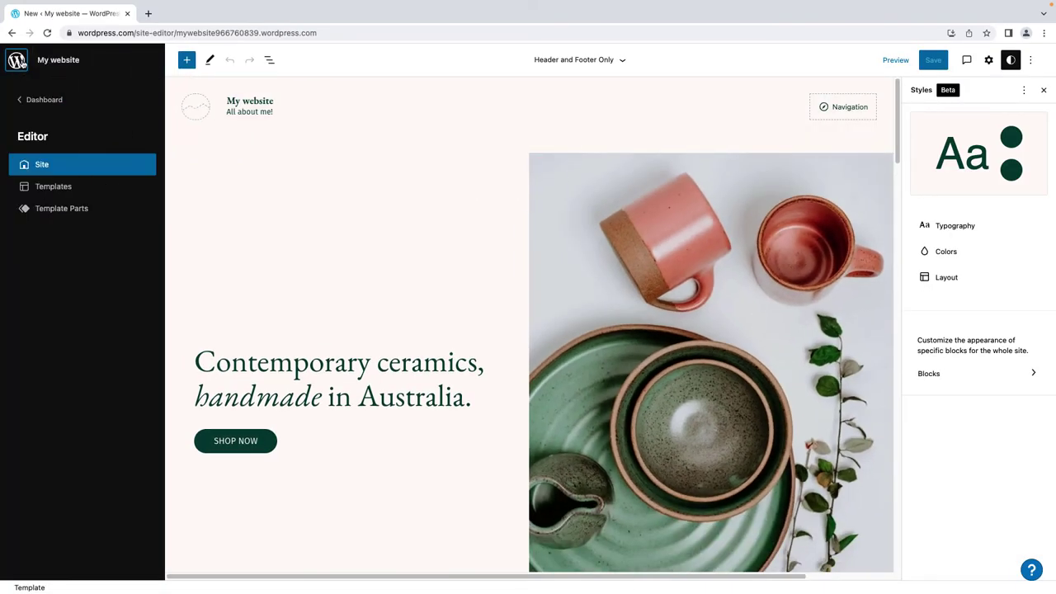
{"action": "left_click", "coordinate": [65, 100]}
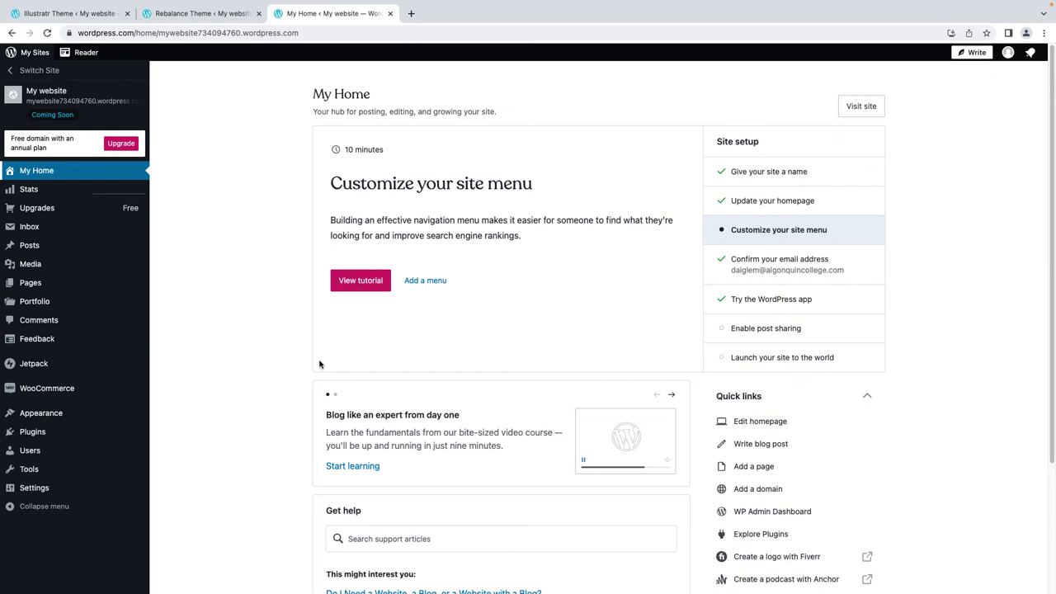
Bring up the site title and tagline settings from the site naming task
{"action": "left_click", "coordinate": [733, 175]}
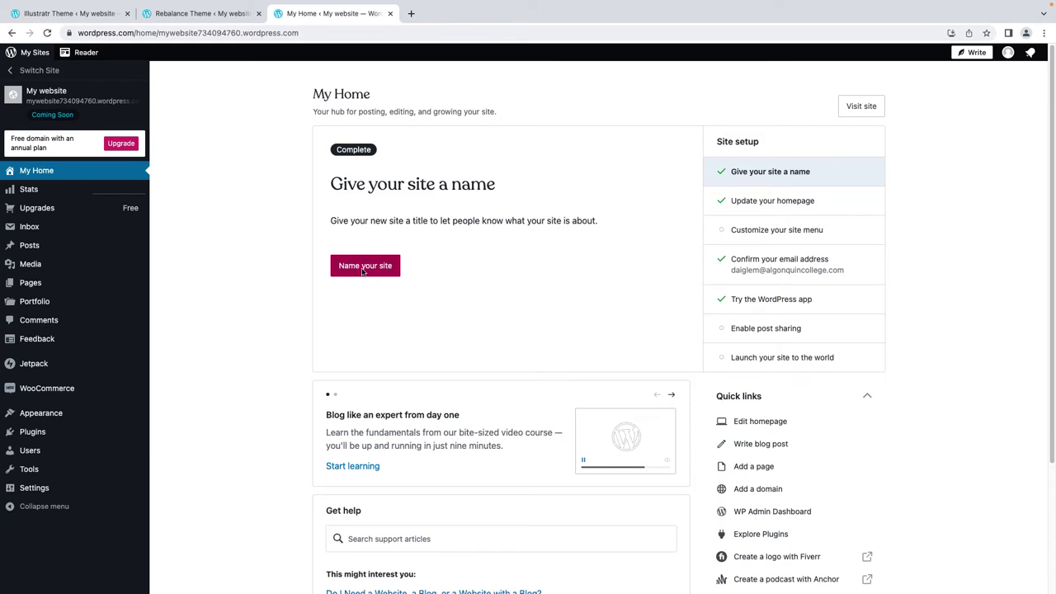
{"action": "left_click", "coordinate": [363, 267]}
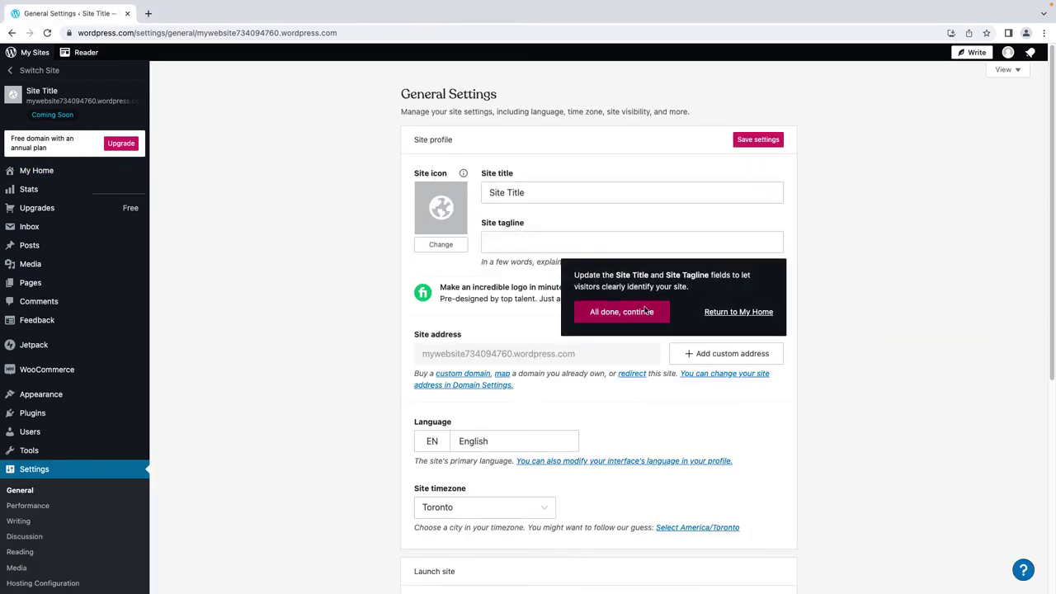
{"action": "left_click", "coordinate": [647, 311]}
Set the Site Title to 'My website' and the tagline to 'All about me!', then save
{"action": "left_click", "coordinate": [538, 192]}
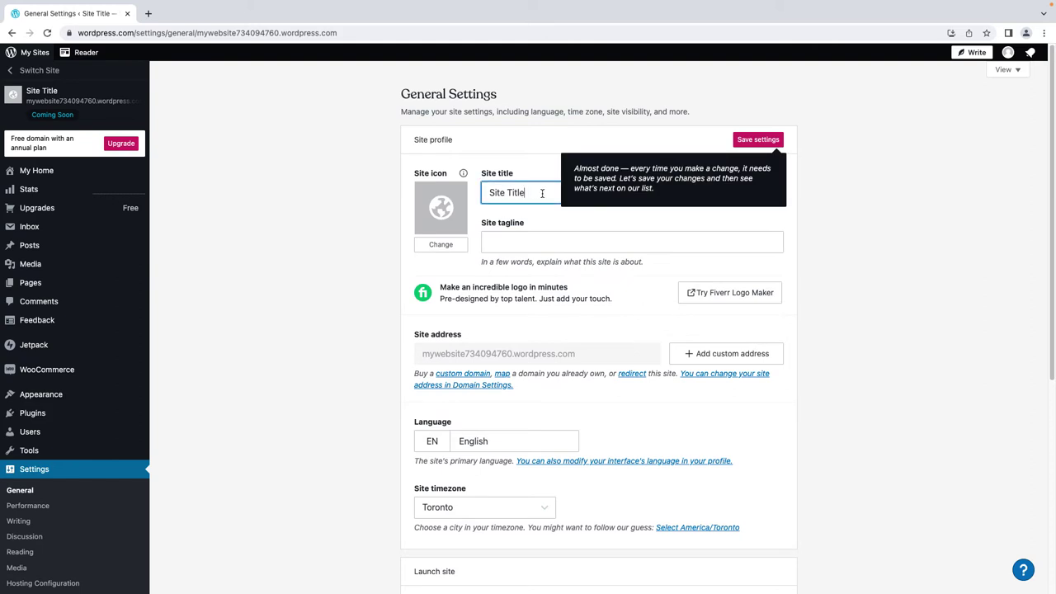
{"action": "triple_click", "coordinate": [538, 191]}
{"action": "type", "text": "My webns"}
{"action": "key", "text": "BackSpace"}
{"action": "key", "text": "BackSpace"}
{"action": "type", "text": "site"}
{"action": "key", "text": "Tab"}
{"action": "type", "text": "All "}
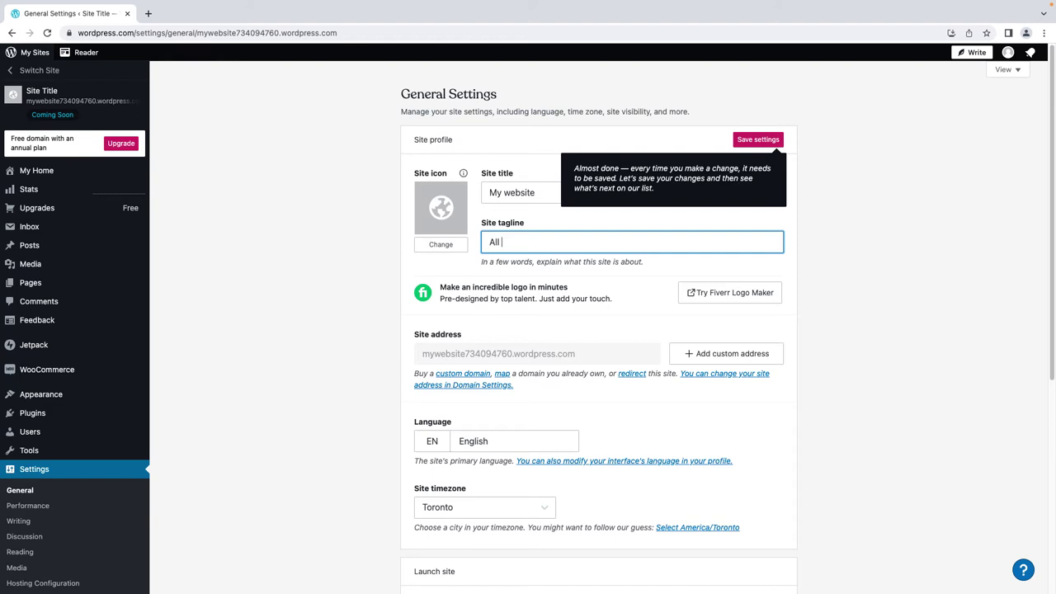
{"action": "type", "text": "about me!"}
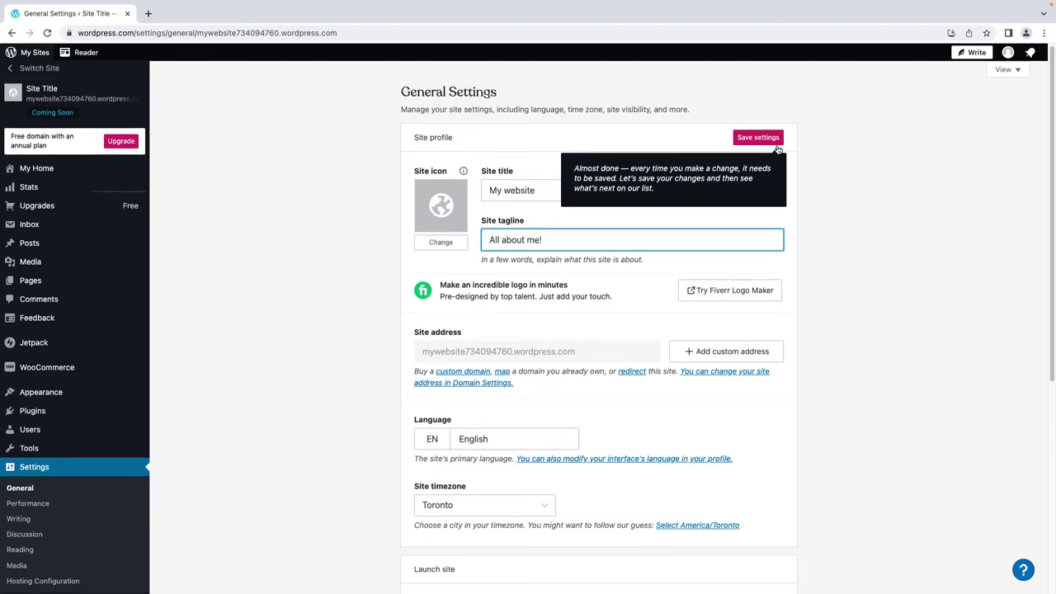
{"action": "left_click", "coordinate": [759, 139]}
{"action": "left_click", "coordinate": [864, 153]}
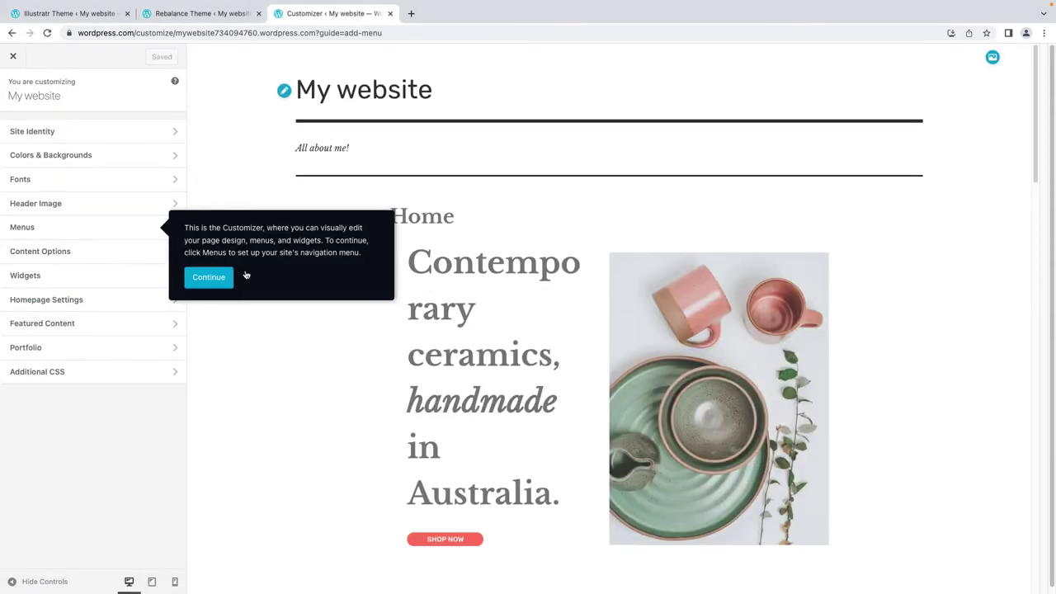
In the Customizer, delete the Home item from the Main menu, save, and close
{"action": "left_click", "coordinate": [209, 277]}
{"action": "left_click", "coordinate": [170, 228]}
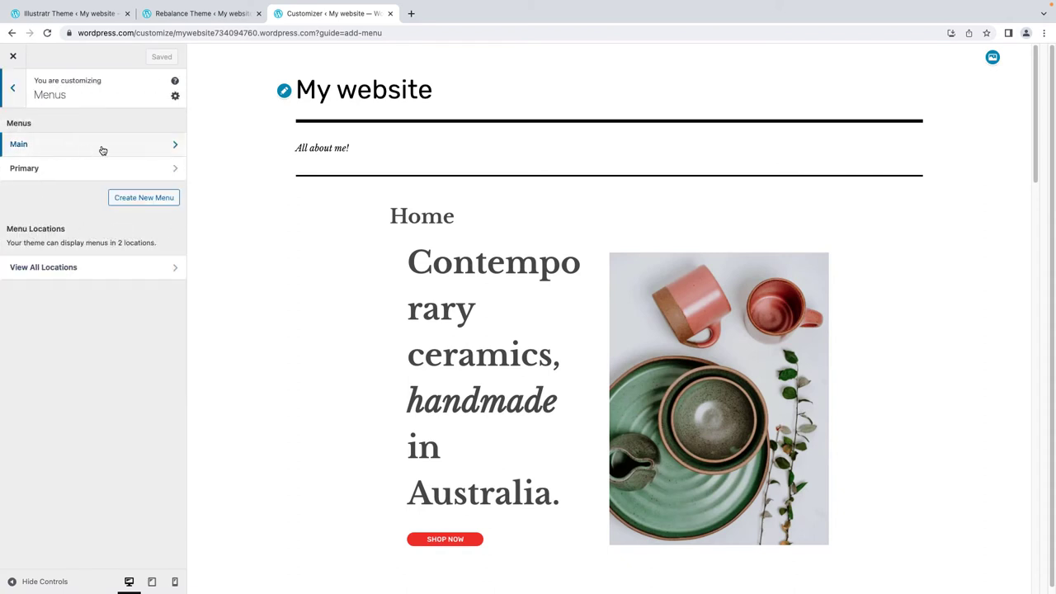
{"action": "left_click", "coordinate": [103, 150]}
{"action": "left_click", "coordinate": [150, 194]}
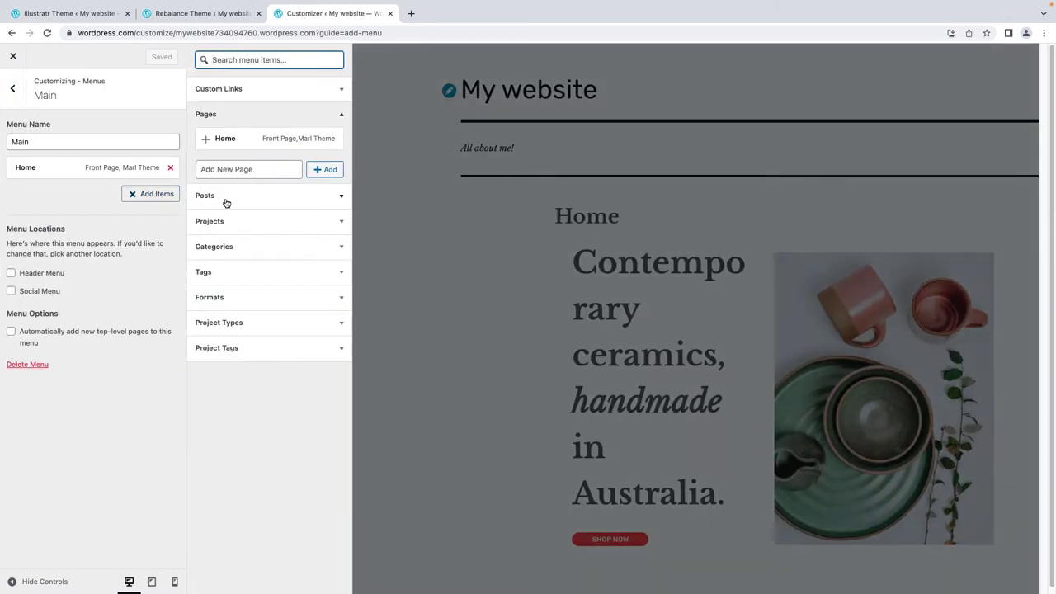
{"action": "left_click", "coordinate": [329, 204]}
{"action": "left_click", "coordinate": [170, 167]}
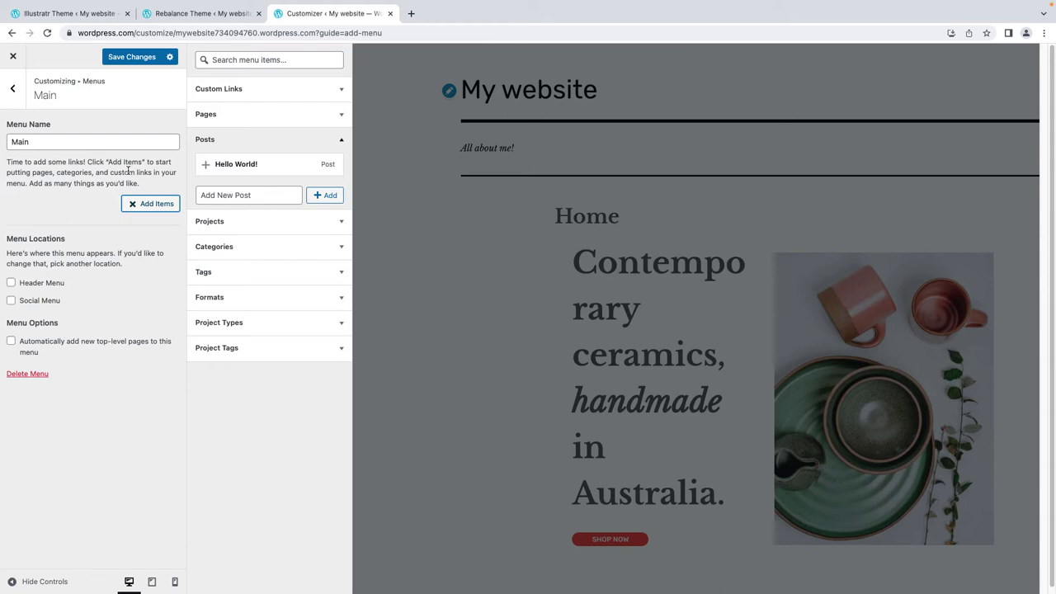
{"action": "left_click", "coordinate": [150, 204]}
{"action": "left_click", "coordinate": [132, 57]}
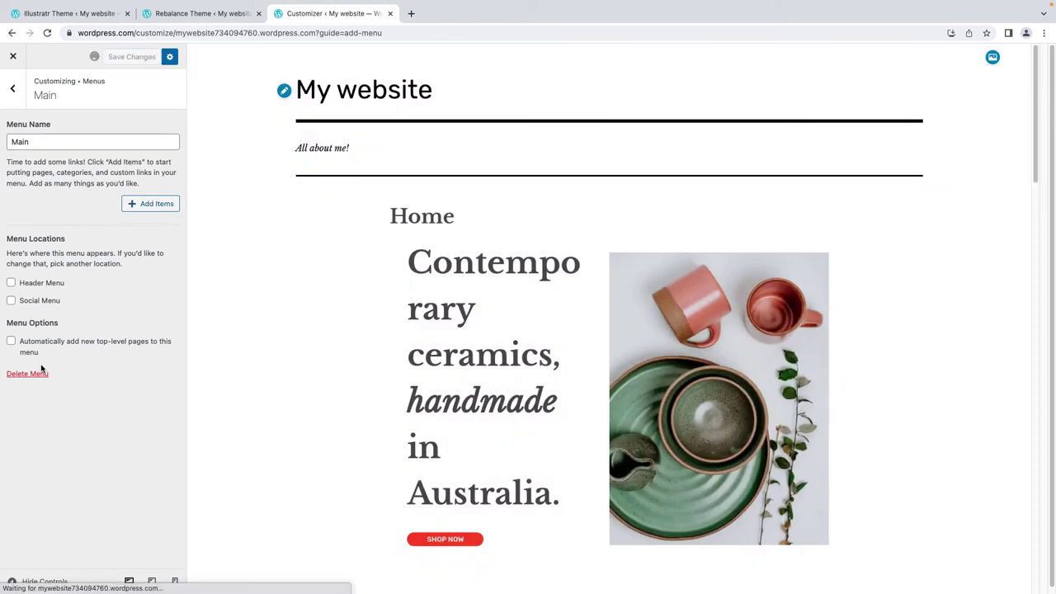
{"action": "left_click", "coordinate": [14, 85]}
{"action": "left_click", "coordinate": [13, 56]}
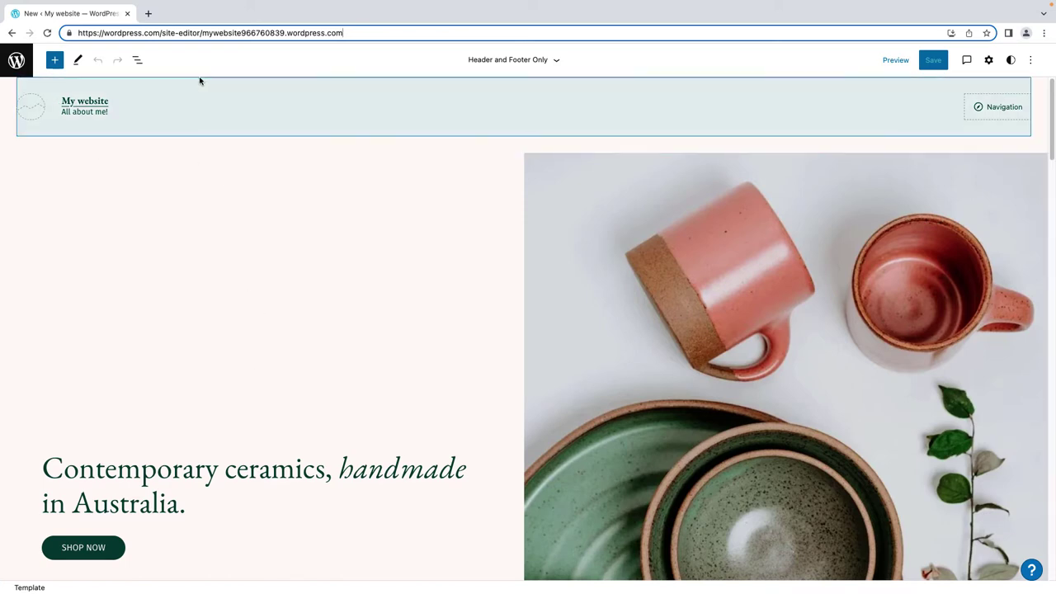
Drag an Image block from the inserter onto the canvas above the ceramics hero section
{"action": "left_click", "coordinate": [54, 59]}
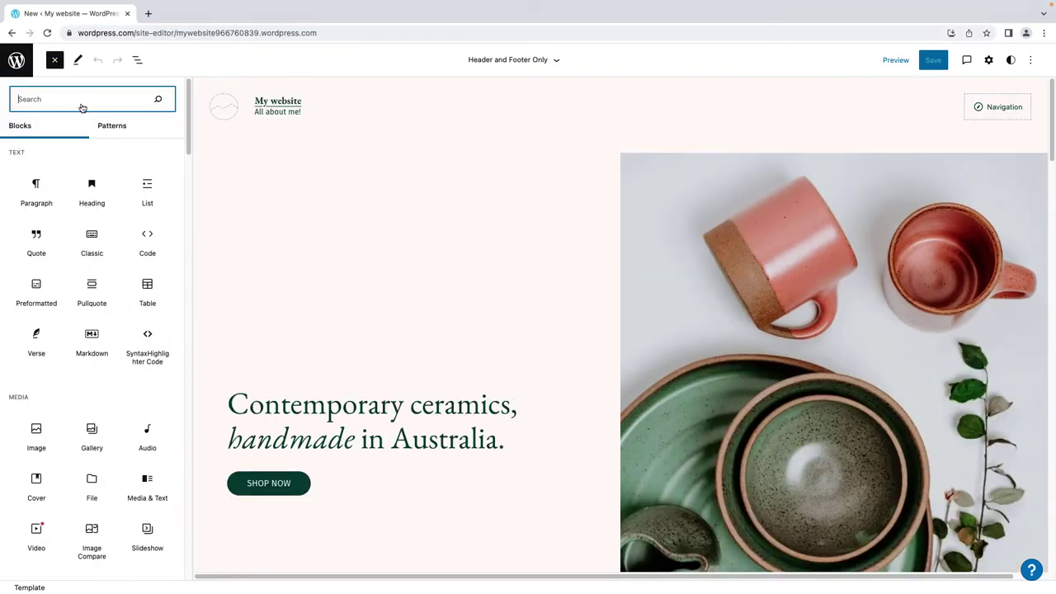
{"action": "scroll", "coordinate": [121, 171], "scroll_direction": "down", "scroll_amount": 5}
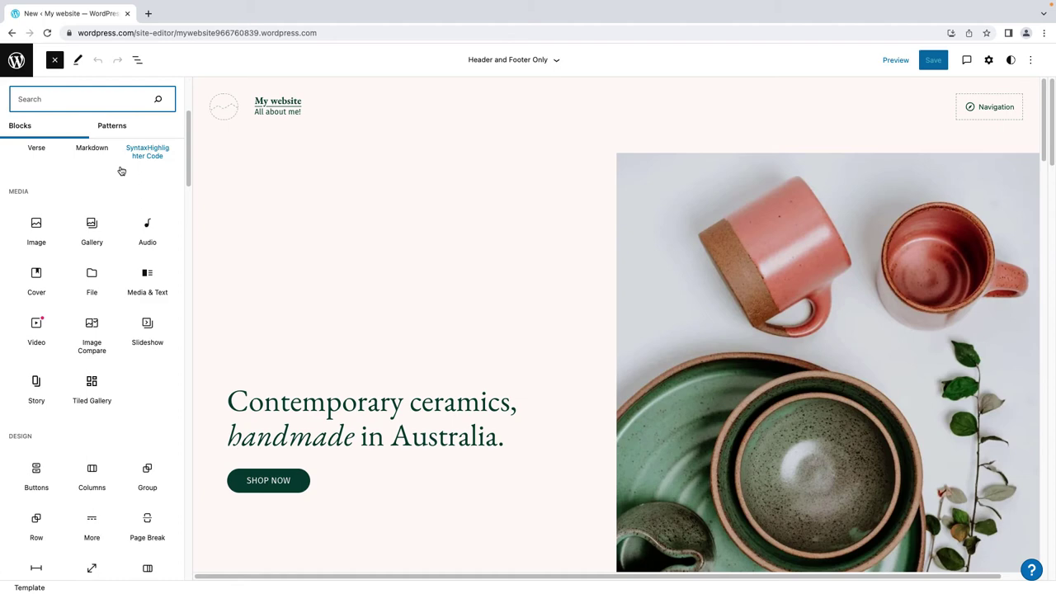
{"action": "scroll", "coordinate": [122, 175], "scroll_direction": "down", "scroll_amount": 12}
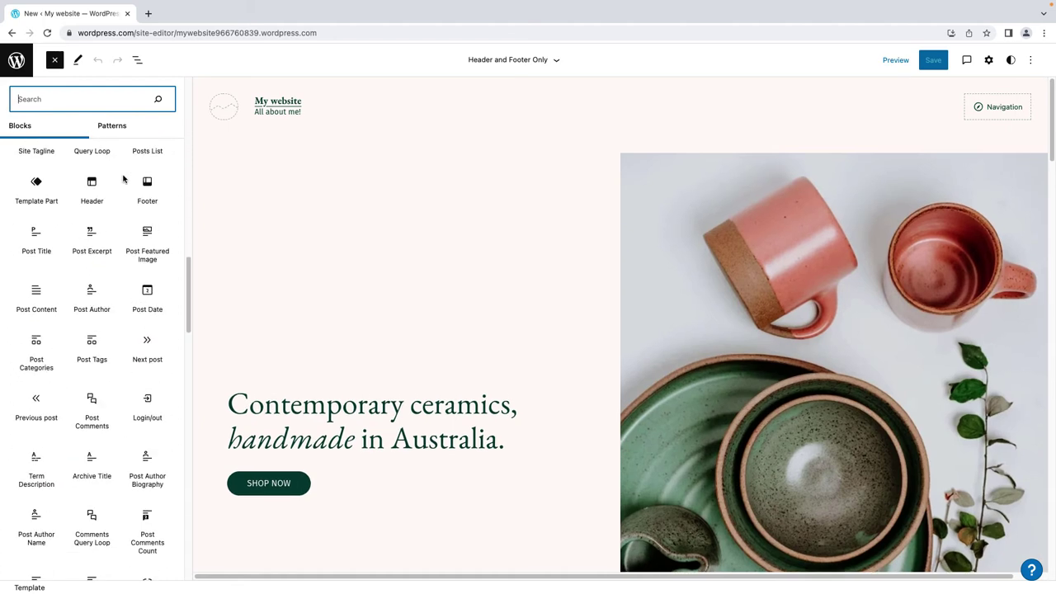
{"action": "scroll", "coordinate": [123, 179], "scroll_direction": "up", "scroll_amount": 12}
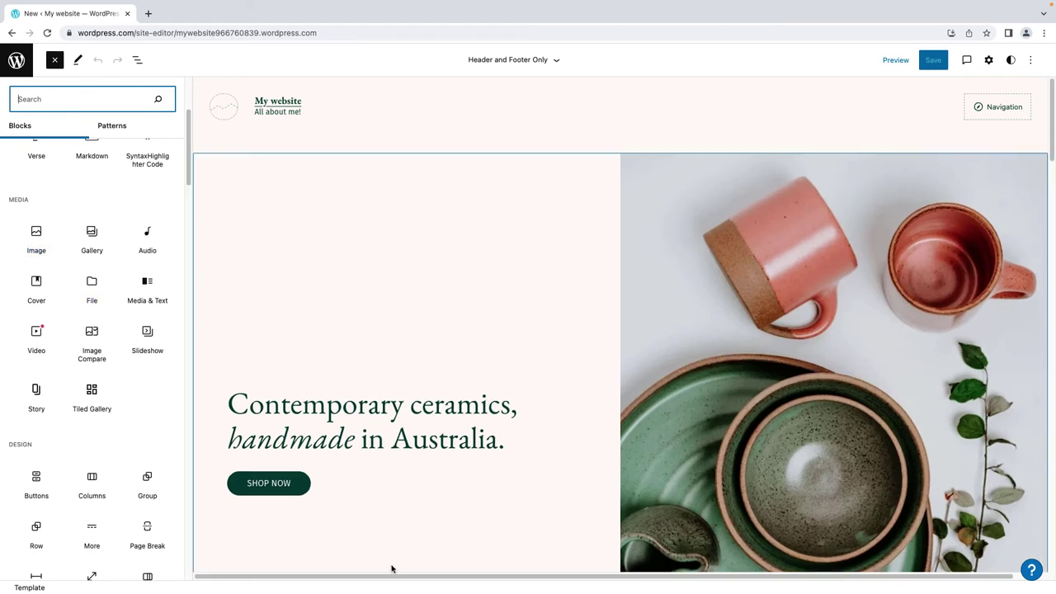
{"action": "left_click_drag", "start_coordinate": [453, 577], "coordinate": [488, 579]}
{"action": "left_click", "coordinate": [39, 234]}
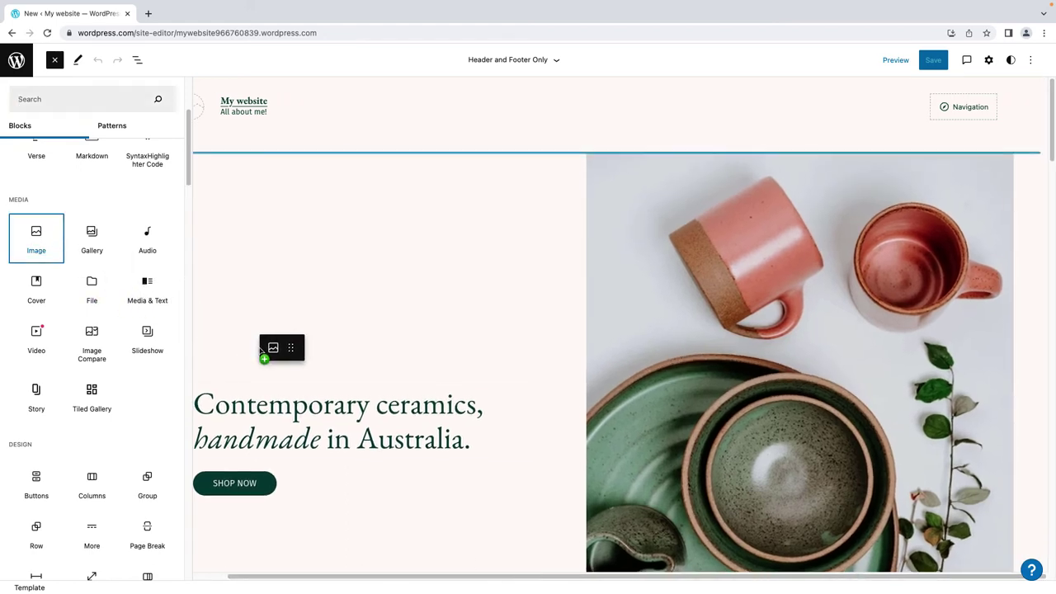
{"action": "left_click_drag", "start_coordinate": [261, 352], "coordinate": [330, 335]}
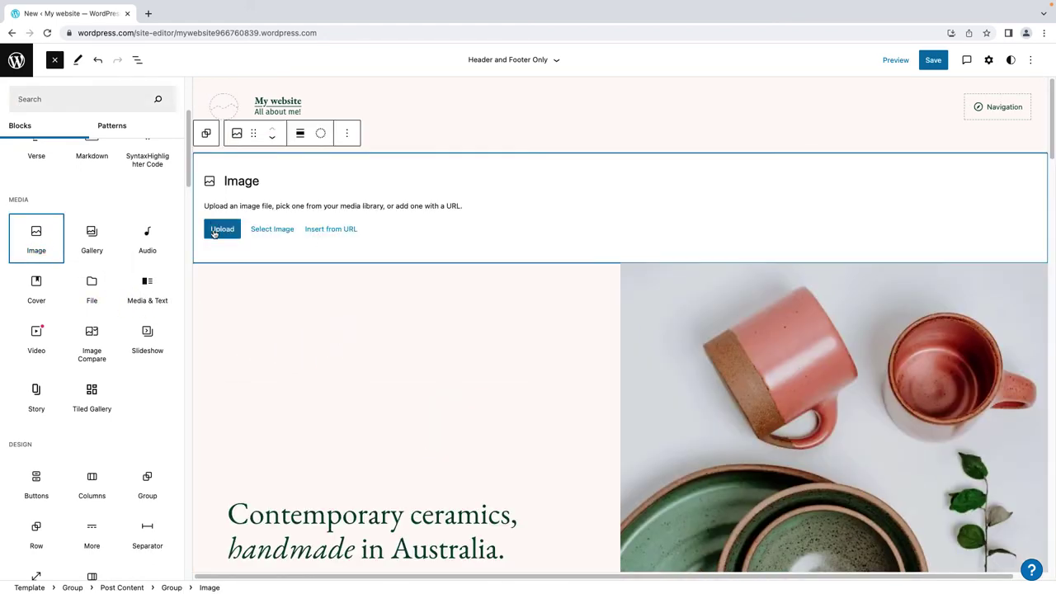
Replace 'Australia' with 'Canada' in the homepage heading
{"action": "scroll", "coordinate": [289, 388], "scroll_direction": "down", "scroll_amount": 5}
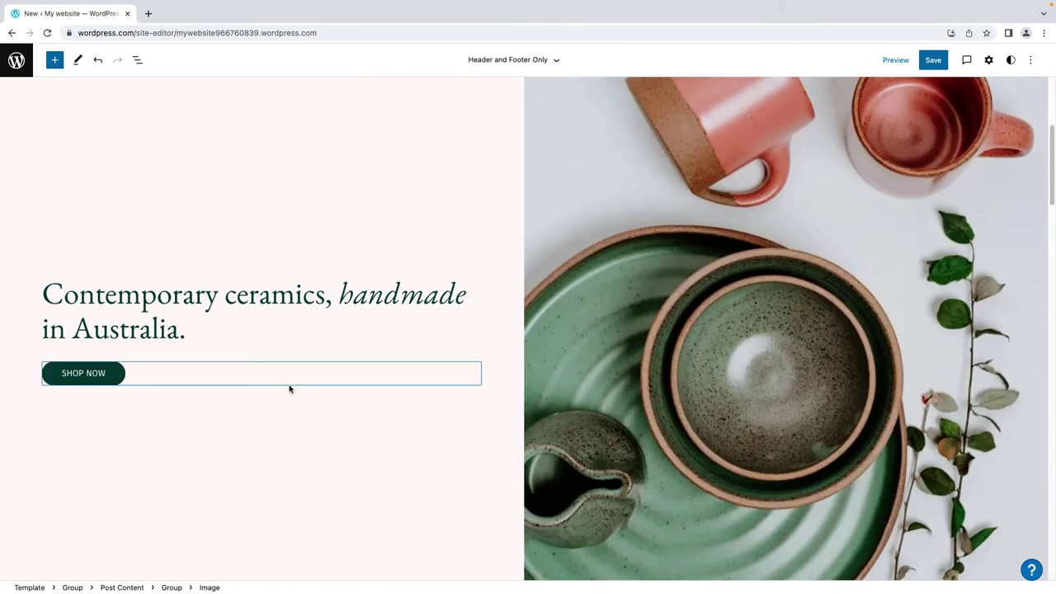
{"action": "left_click", "coordinate": [292, 259]}
{"action": "double_click", "coordinate": [116, 286]}
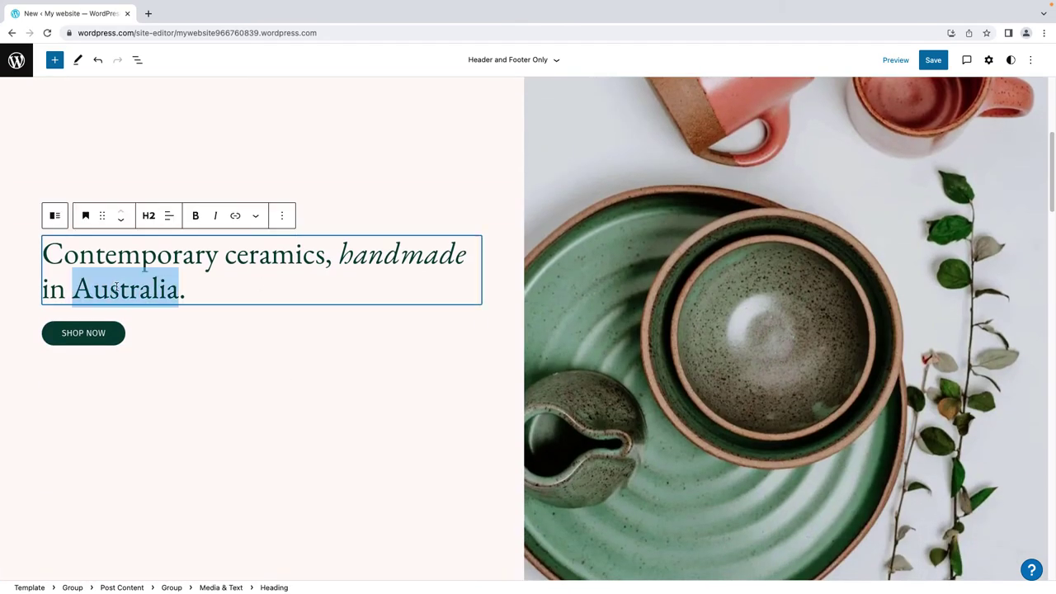
{"action": "type", "text": "Canada"}
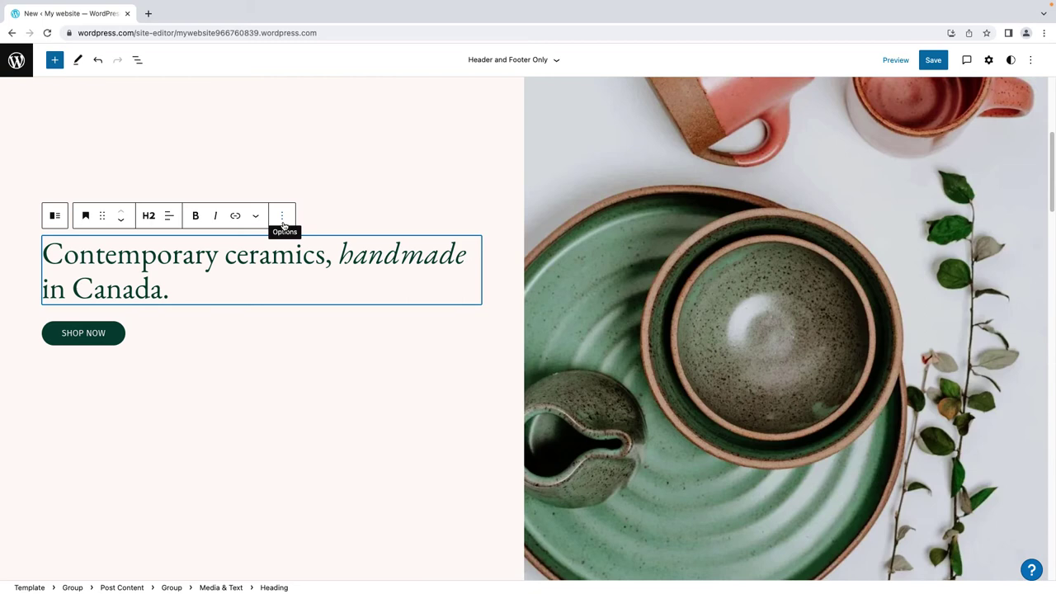
{"action": "left_click", "coordinate": [282, 217]}
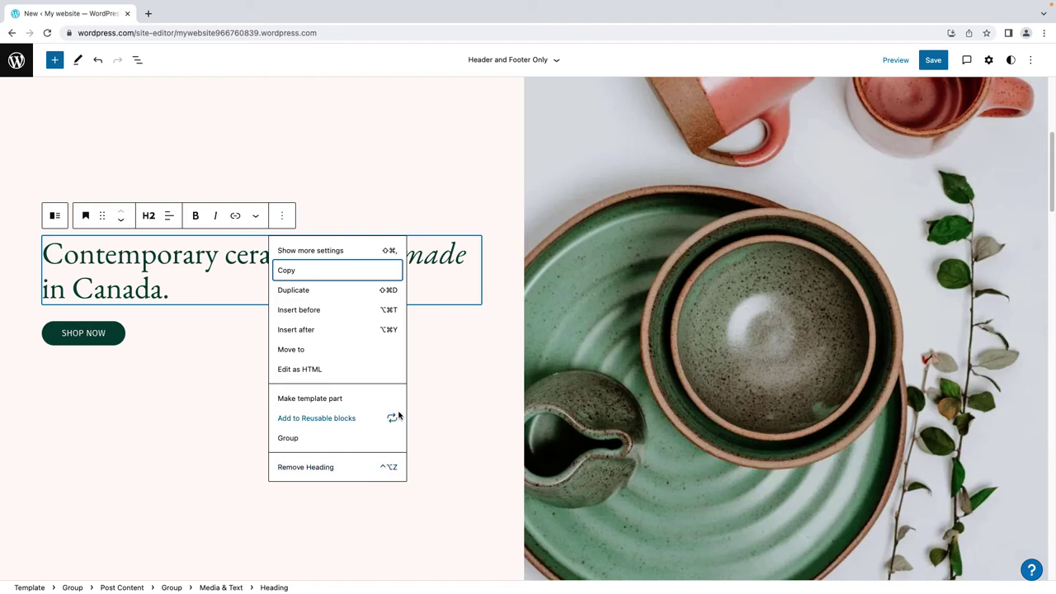
{"action": "left_click", "coordinate": [438, 212]}
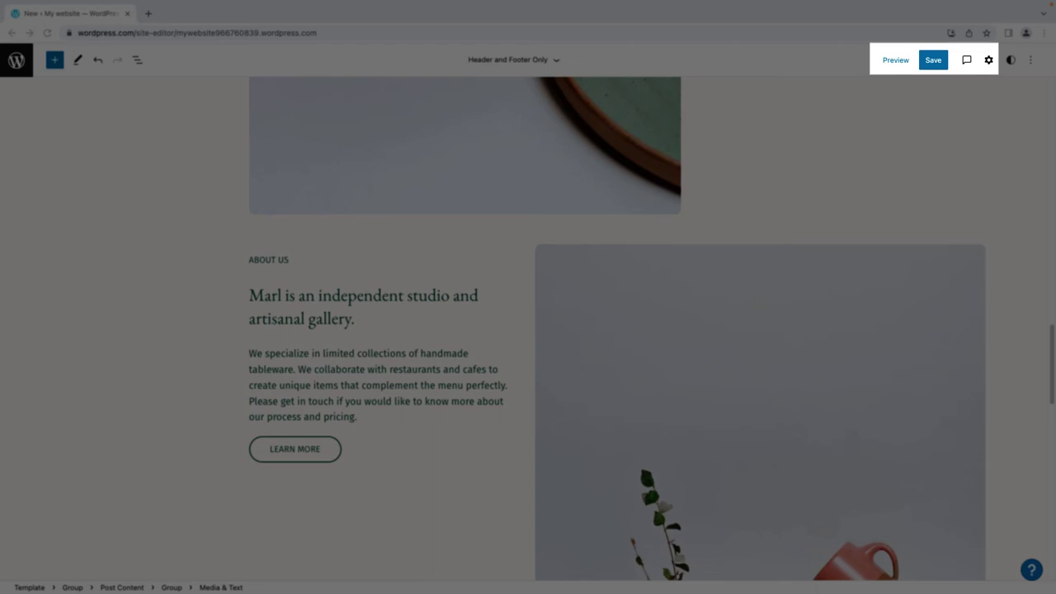
View the Typography styles, then exit to the dashboard, discarding unsaved changes
{"action": "left_click", "coordinate": [1011, 59]}
{"action": "left_click", "coordinate": [974, 232]}
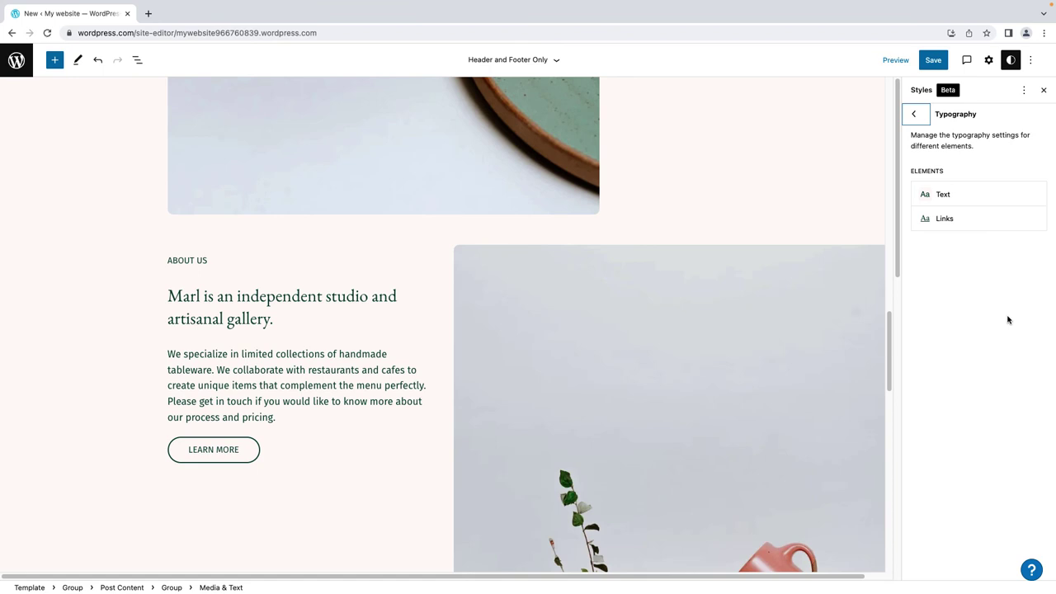
{"action": "left_click", "coordinate": [28, 71]}
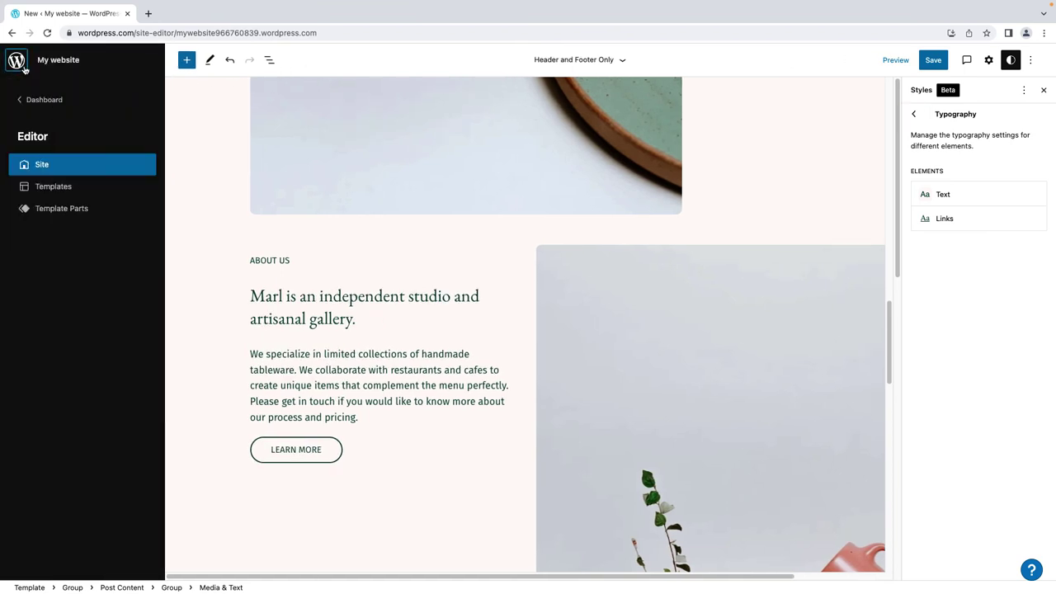
{"action": "left_click", "coordinate": [67, 111]}
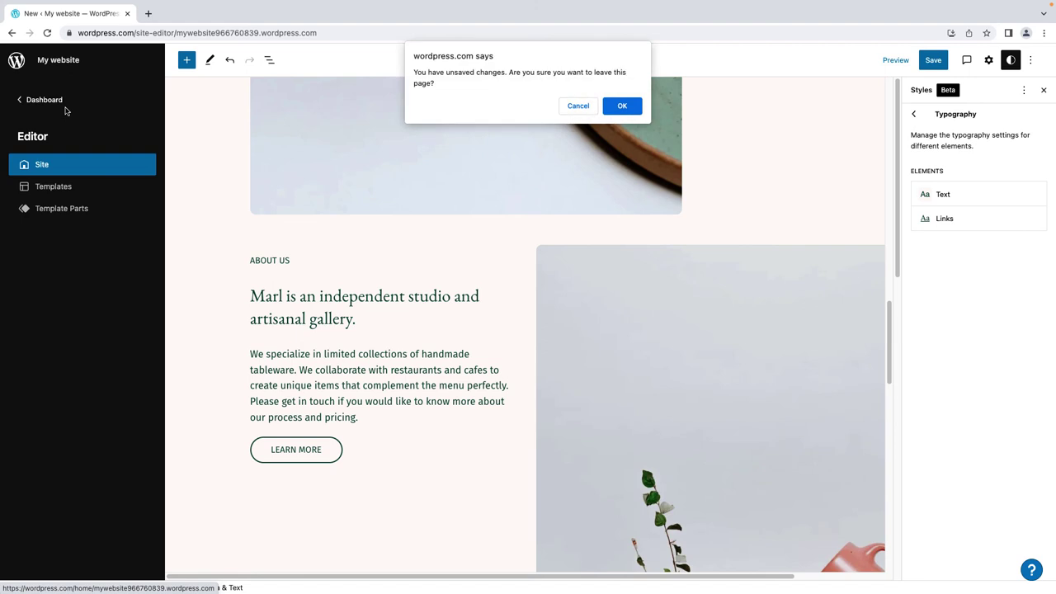
{"action": "left_click", "coordinate": [625, 107]}
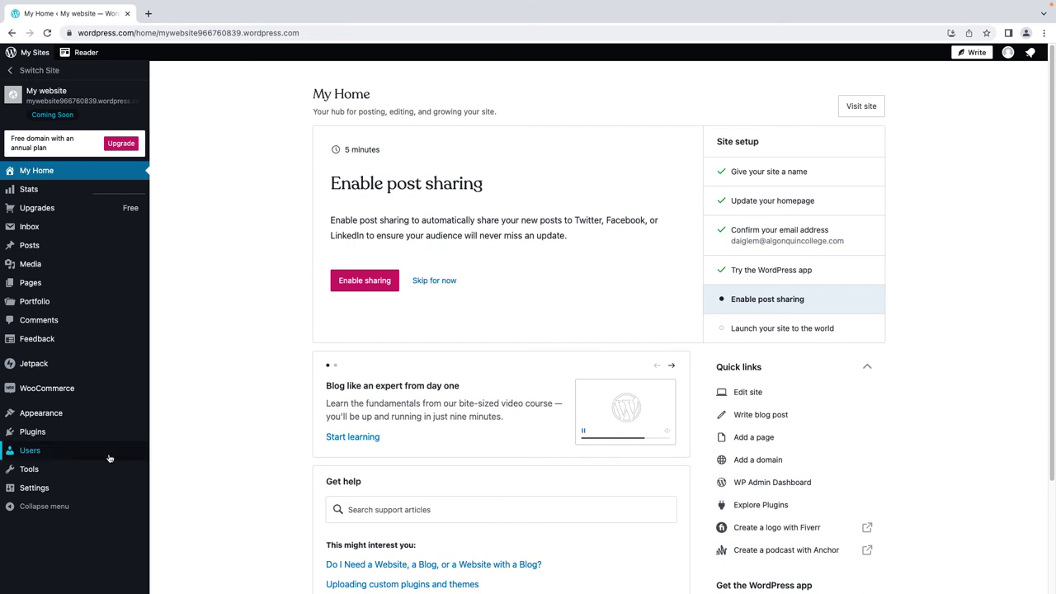
Launch the site with the Launch site button in General Settings
{"action": "left_click", "coordinate": [40, 491]}
{"action": "left_click", "coordinate": [625, 312]}
{"action": "scroll", "coordinate": [877, 326], "scroll_direction": "down", "scroll_amount": 3}
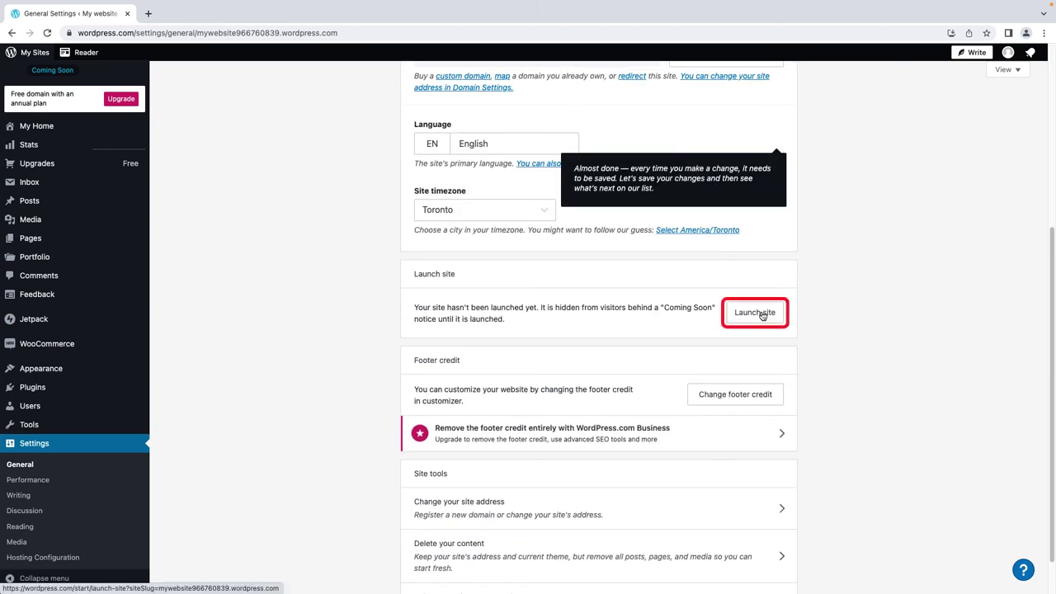
{"action": "left_click", "coordinate": [763, 315]}
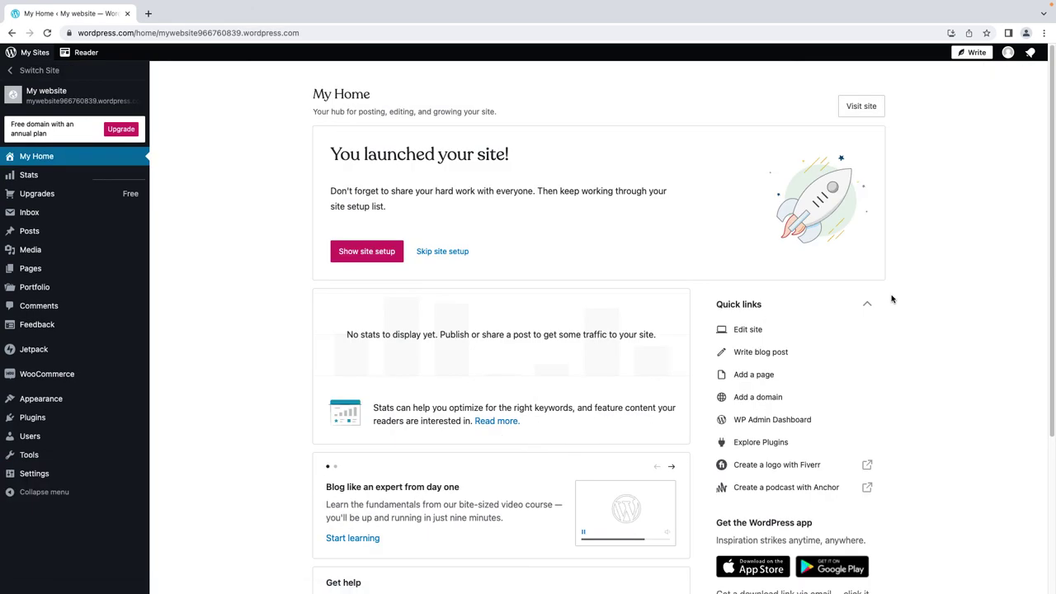